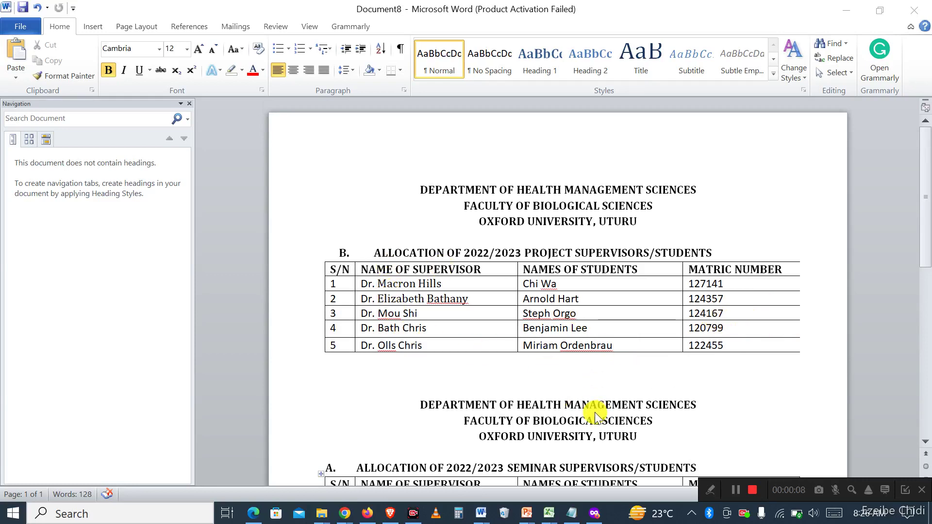
Switch from Word to the YouTube channel's Videos page in Firefox
click(597, 515)
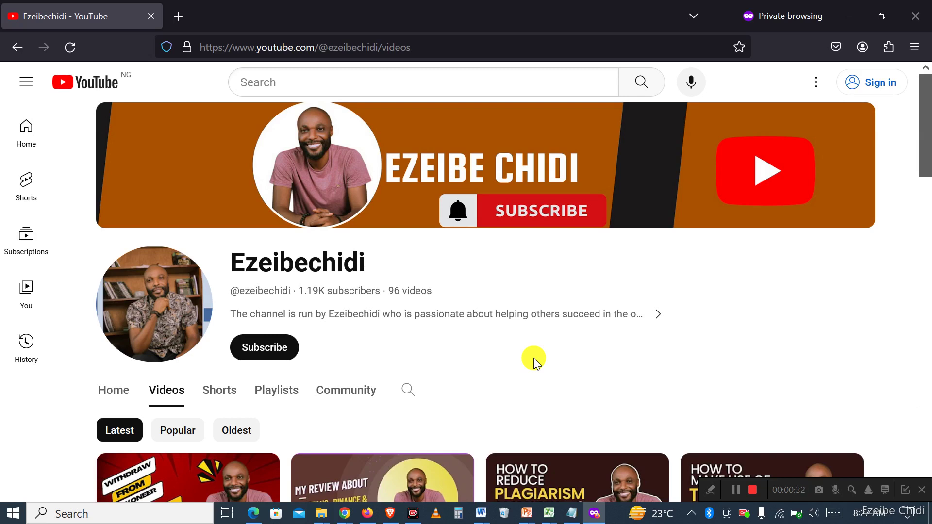
Outline the channel's Subscribe button in red with the annotation tool, then erase it
click(713, 497)
click(534, 467)
mouse_move(217, 327)
mouse_down()
mouse_move(301, 372)
mouse_move(322, 369)
mouse_up()
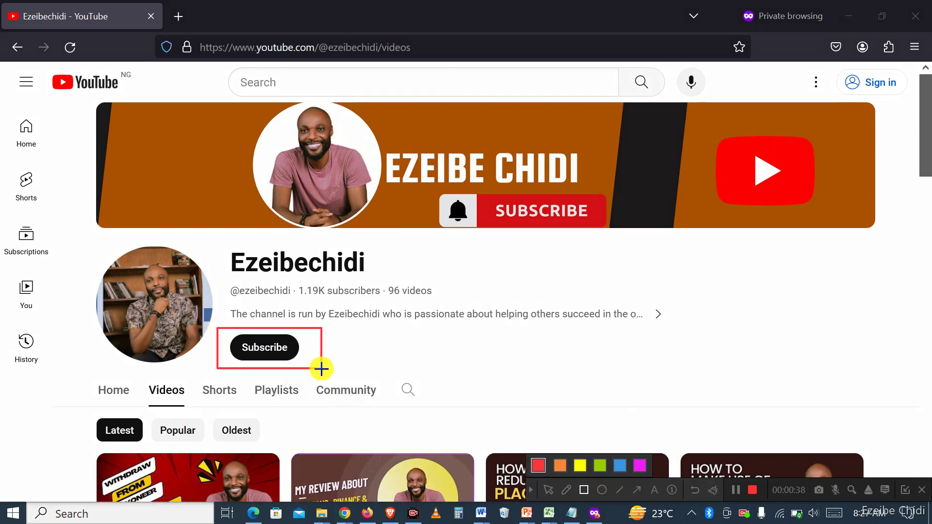
click(694, 490)
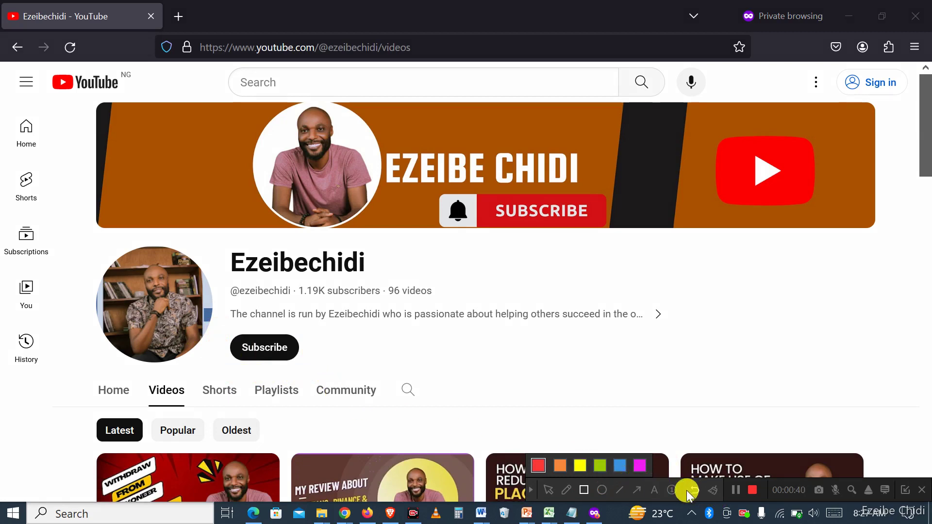
click(531, 489)
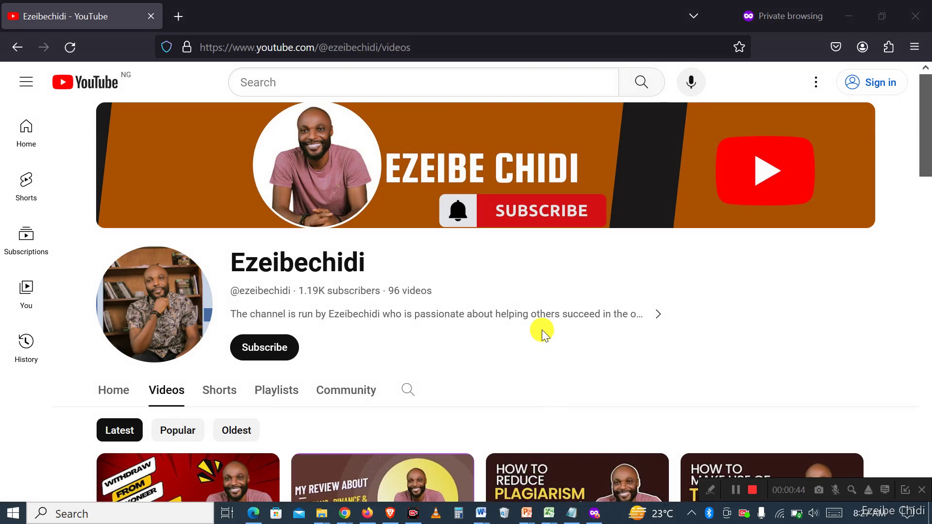
Scroll through the channel's uploads, then minimize Firefox to return to Word
scroll(567, 331, down, 5)
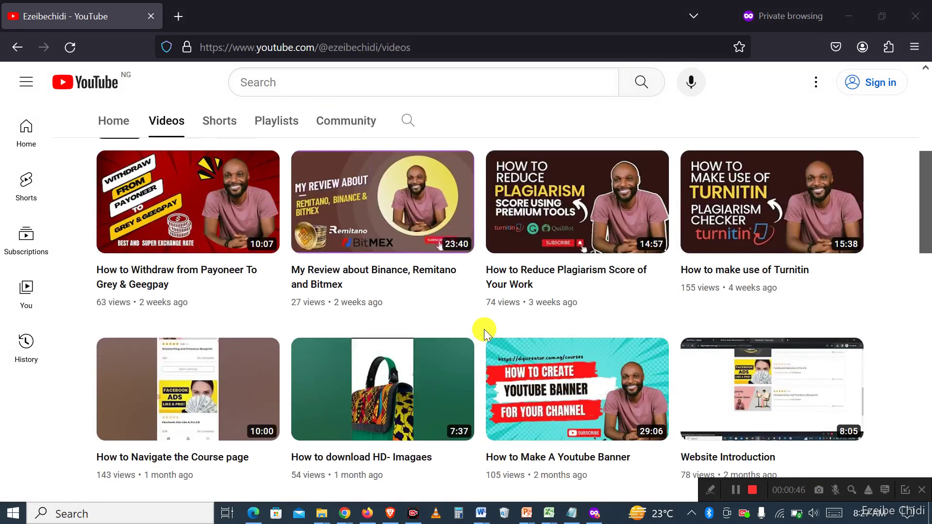
scroll(616, 371, up, 5)
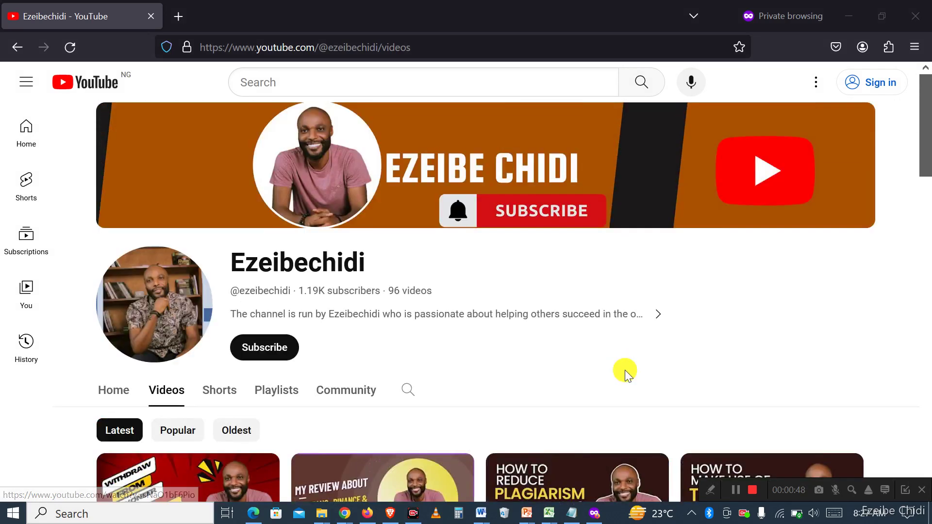
scroll(624, 365, down, 5)
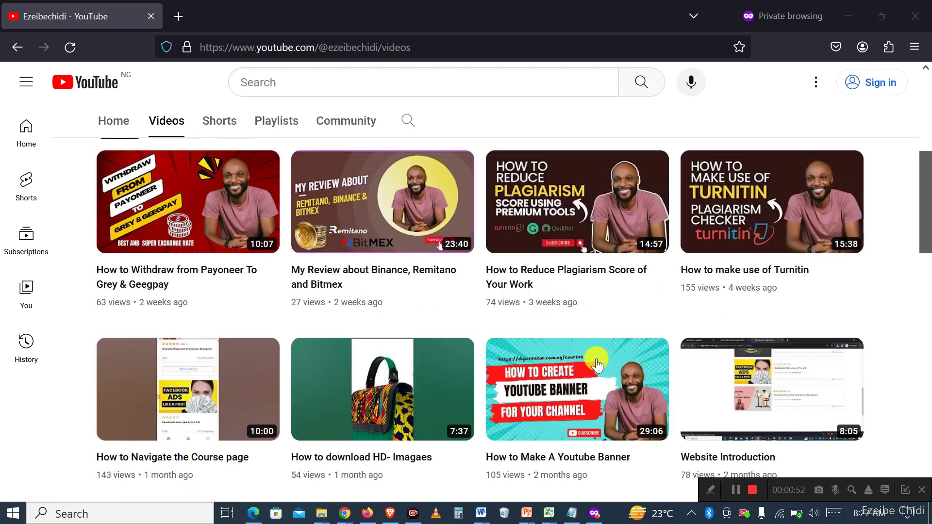
scroll(558, 391, up, 5)
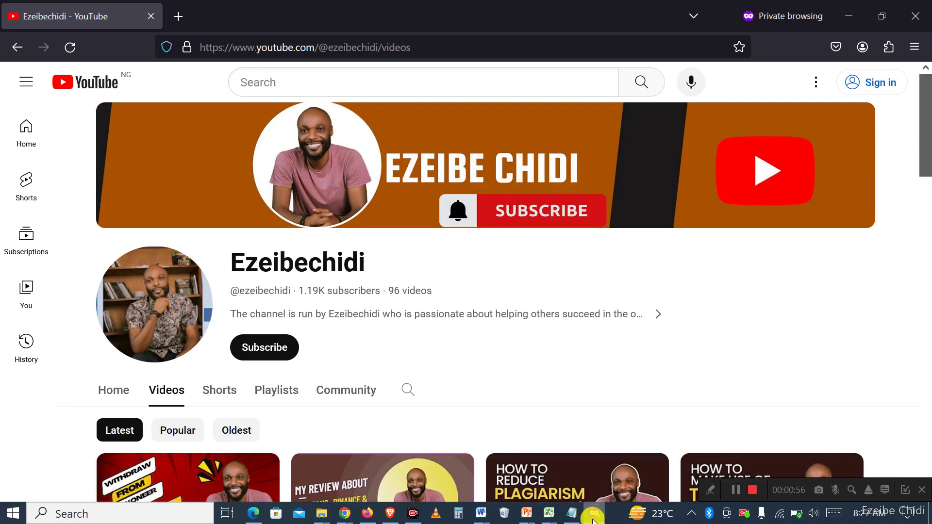
click(596, 518)
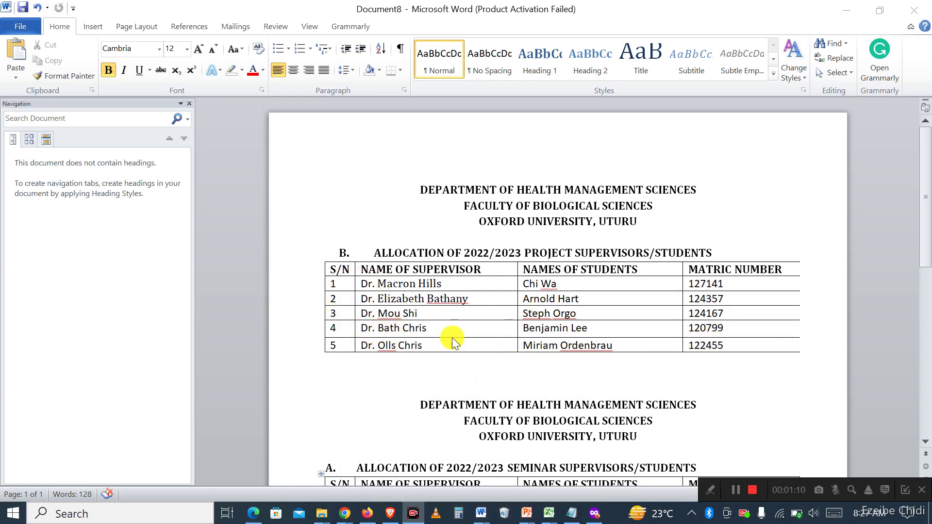
scroll(547, 351, down, 4)
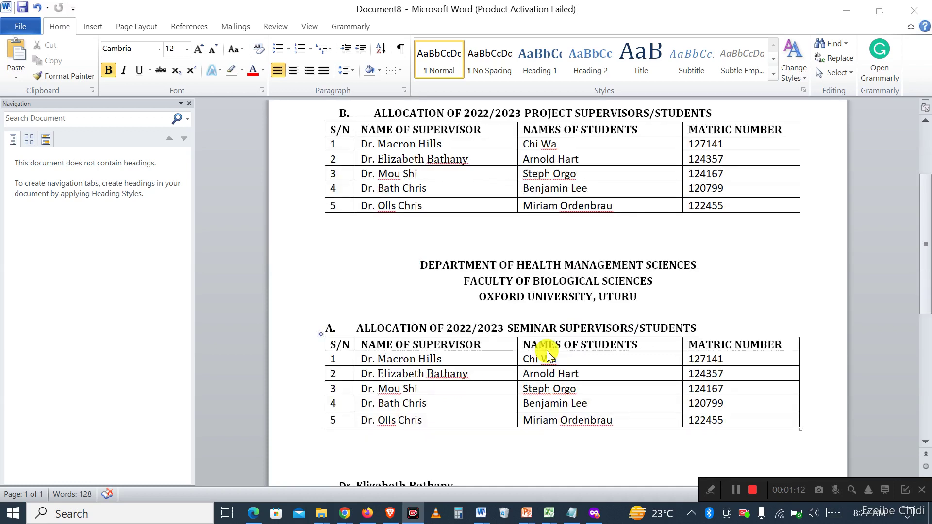
scroll(546, 351, up, 3)
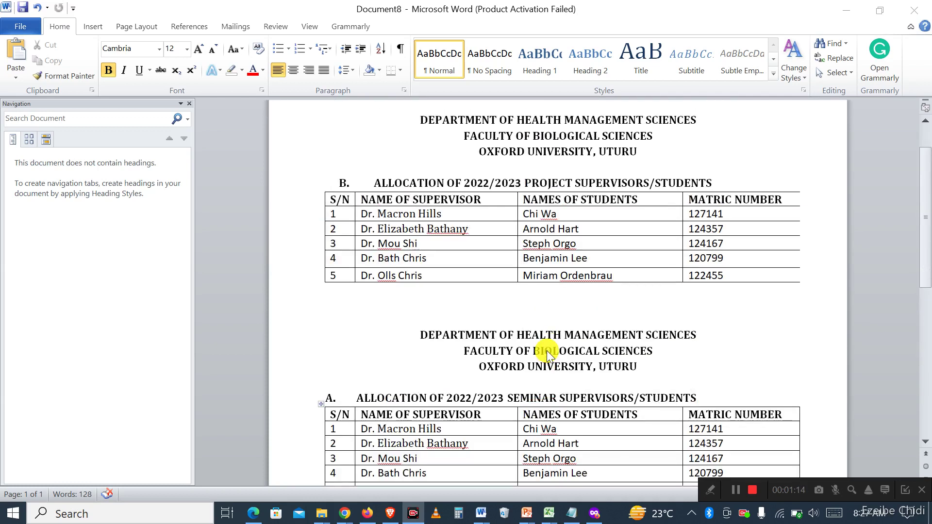
scroll(546, 351, up, 1)
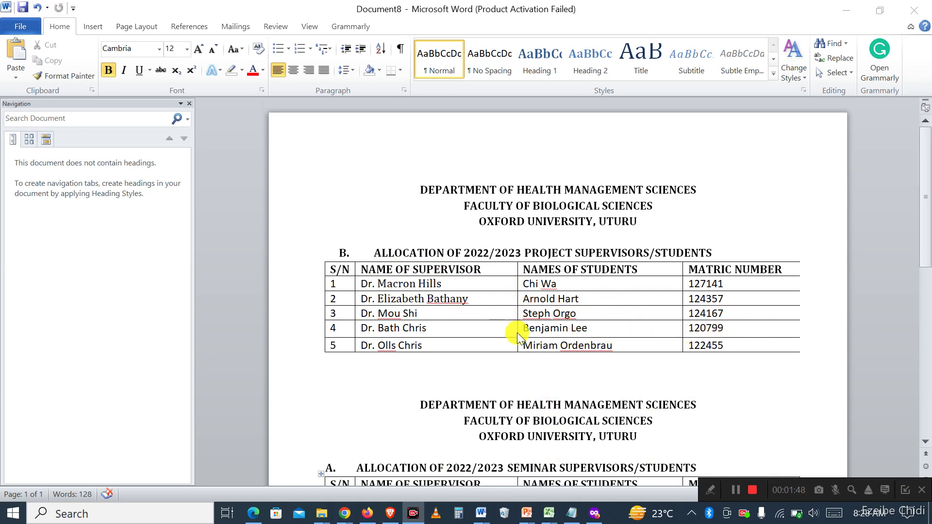
scroll(703, 367, down, 5)
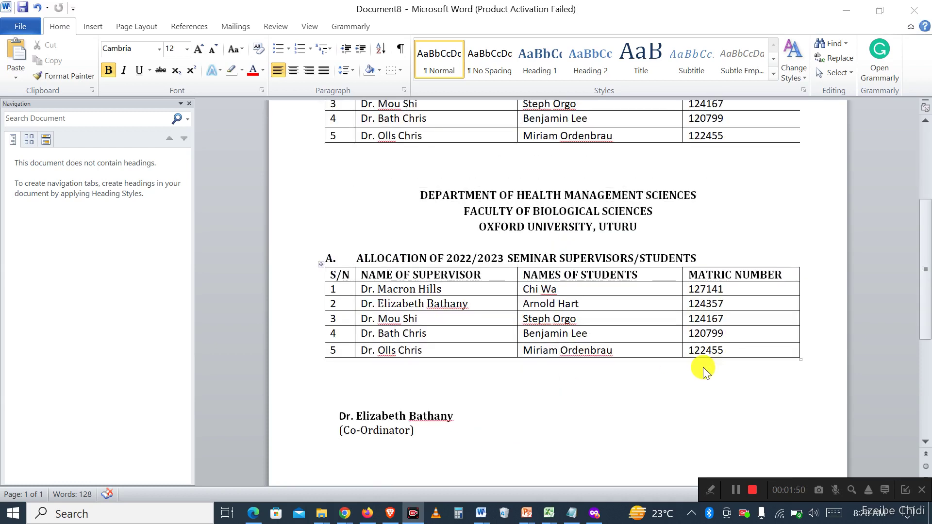
scroll(702, 367, up, 5)
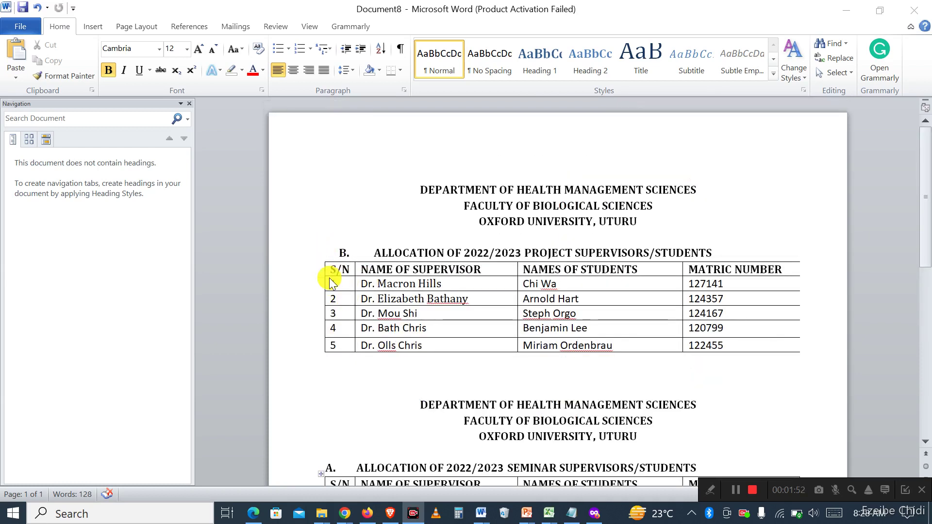
Back in Word, briefly outline the S/N header in red, then select the whole project table
key(alt+Tab)
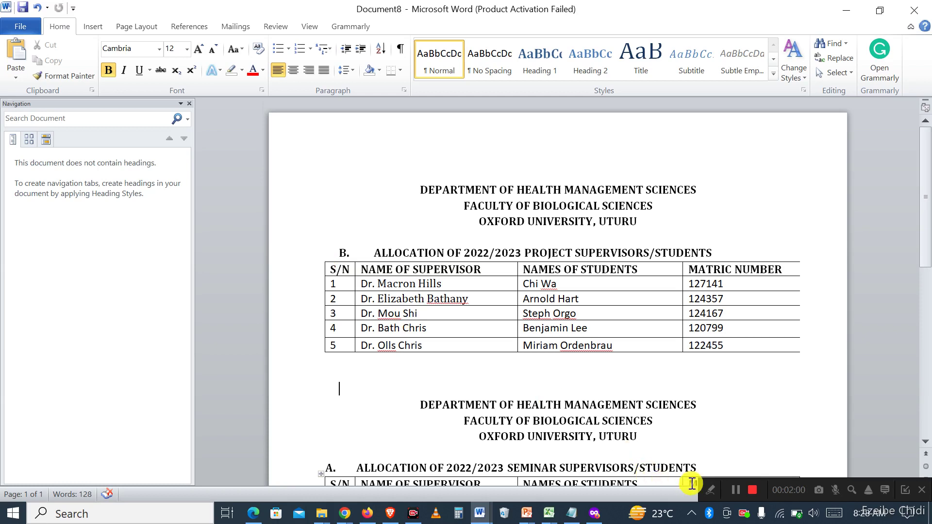
click(710, 489)
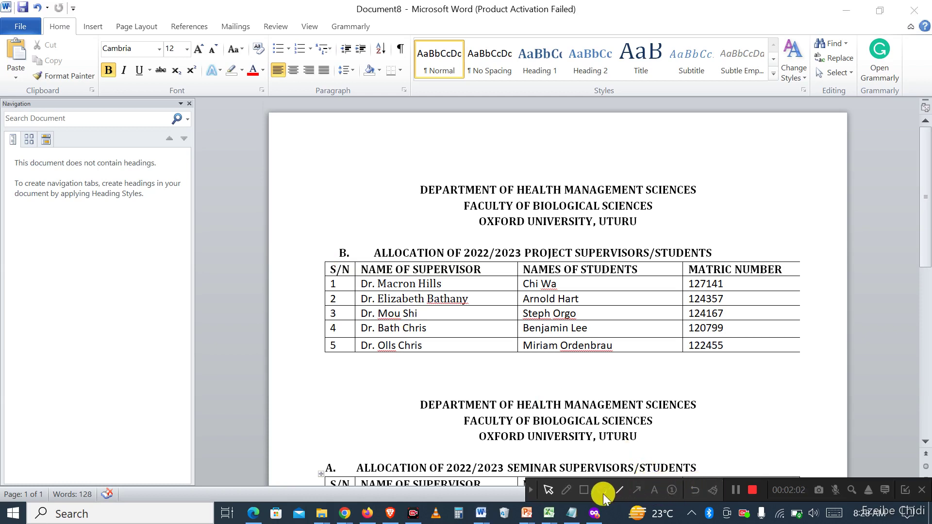
click(584, 491)
drag(304, 247, 341, 272)
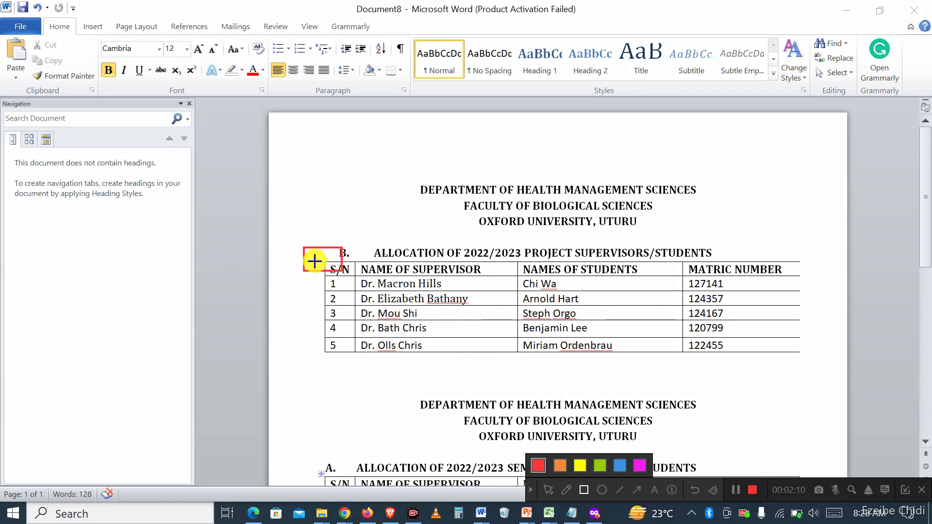
click(696, 488)
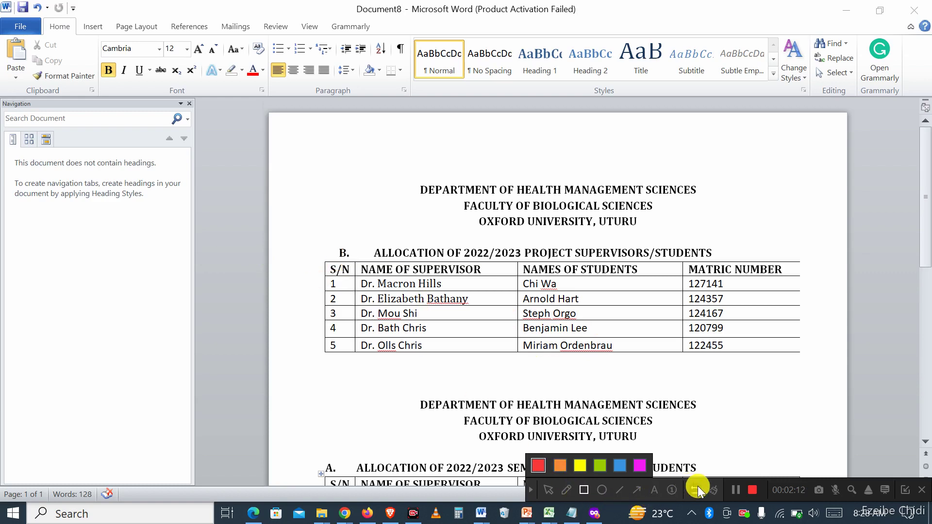
click(533, 490)
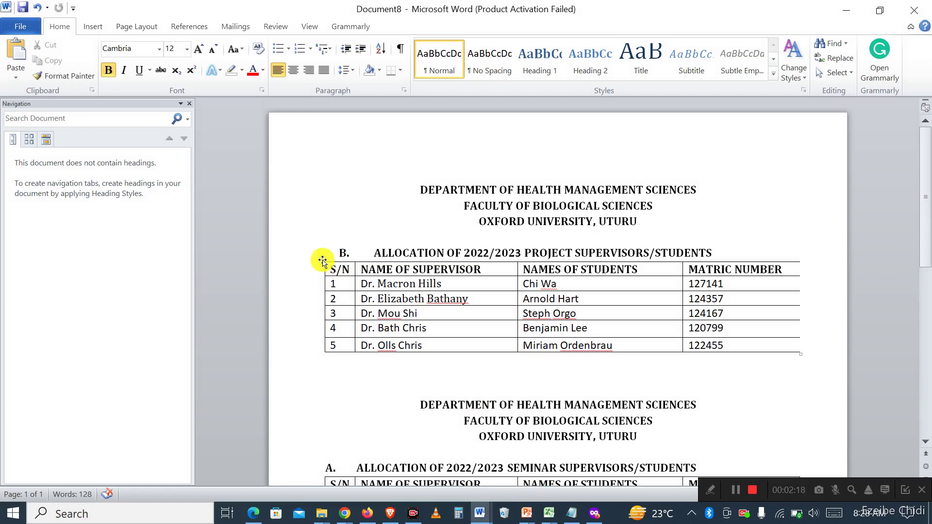
click(321, 263)
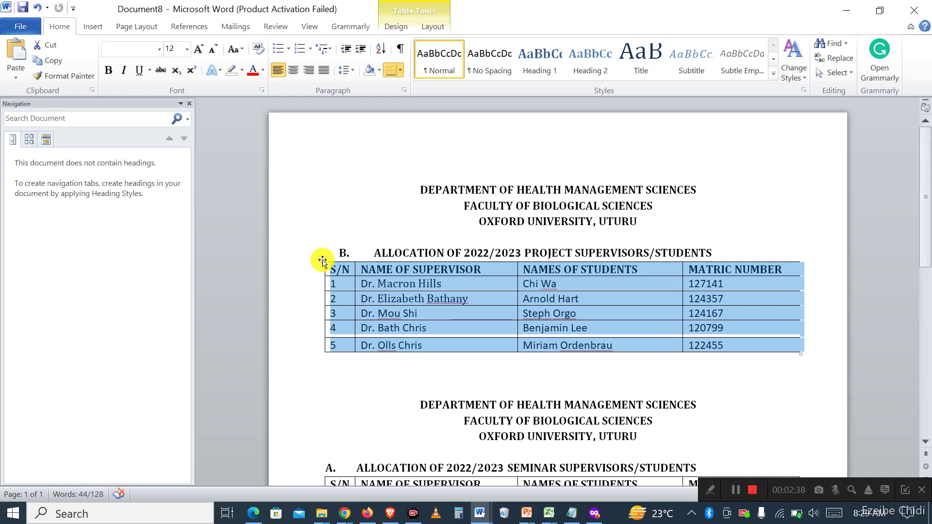
Try the table's shortcut menu and select individual cells and the header row
right_click(323, 261)
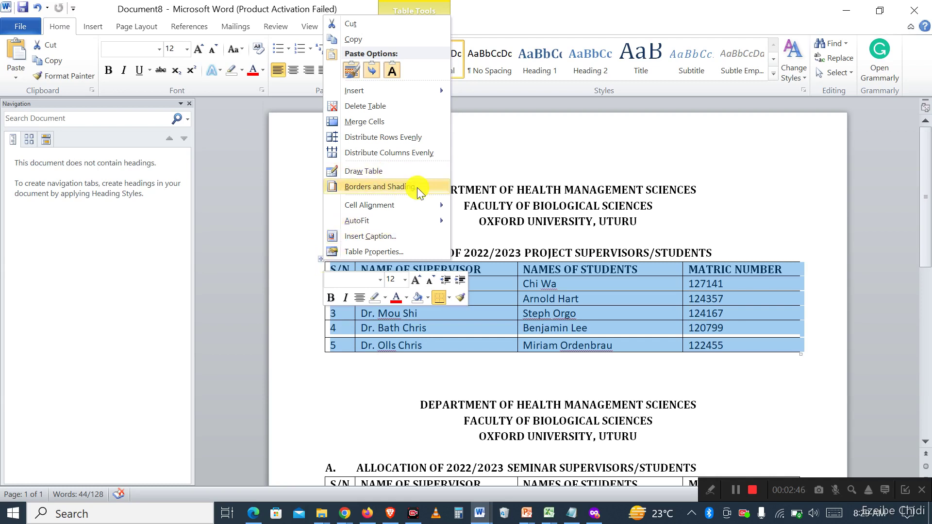
click(386, 367)
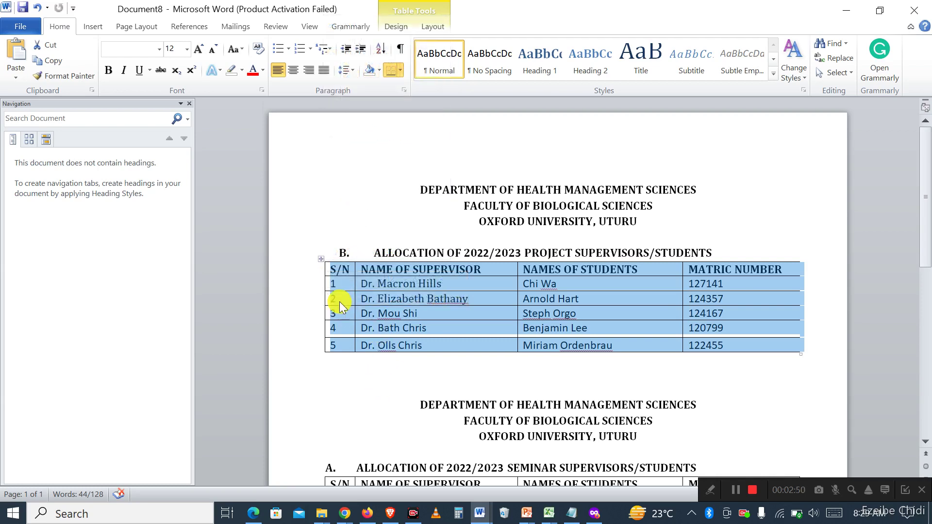
click(358, 283)
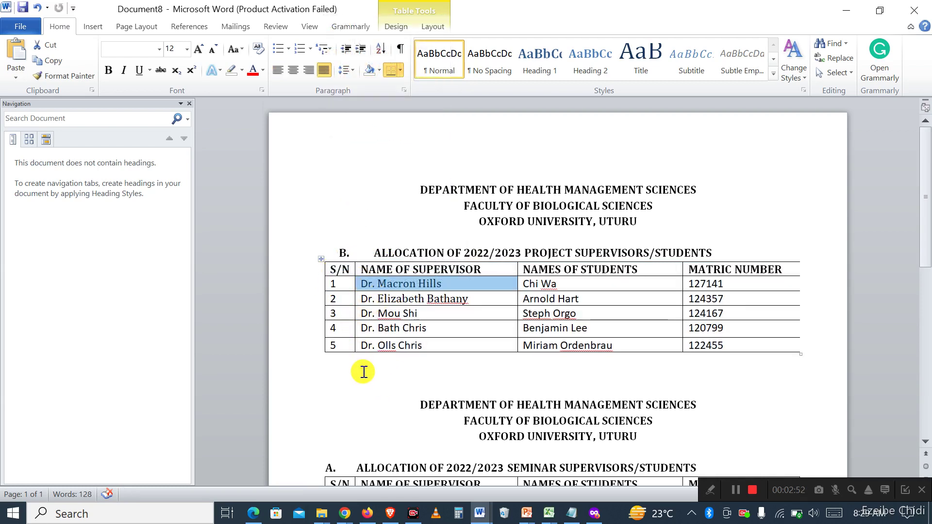
click(363, 372)
click(335, 270)
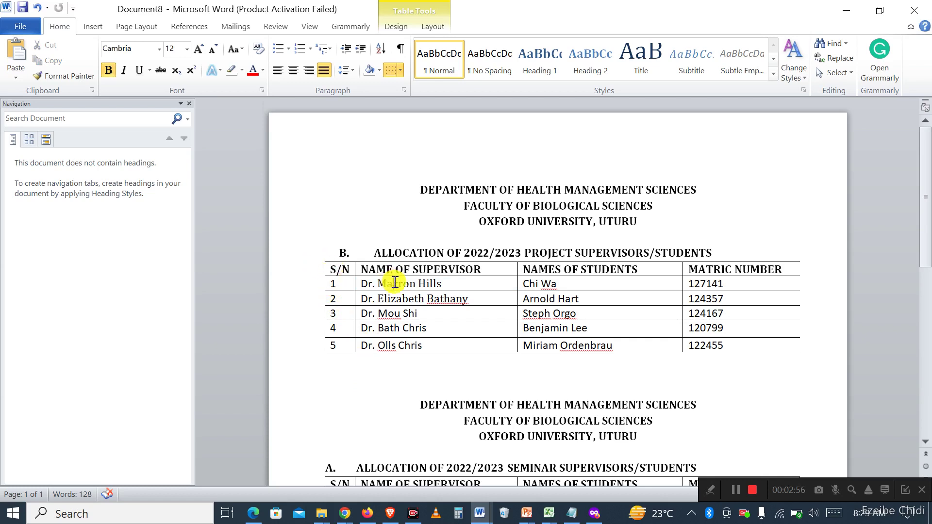
click(320, 271)
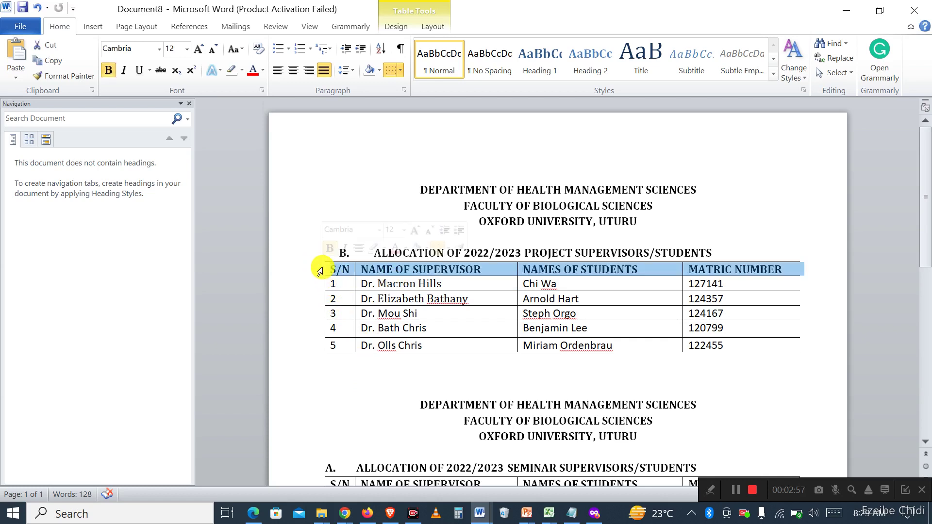
click(382, 371)
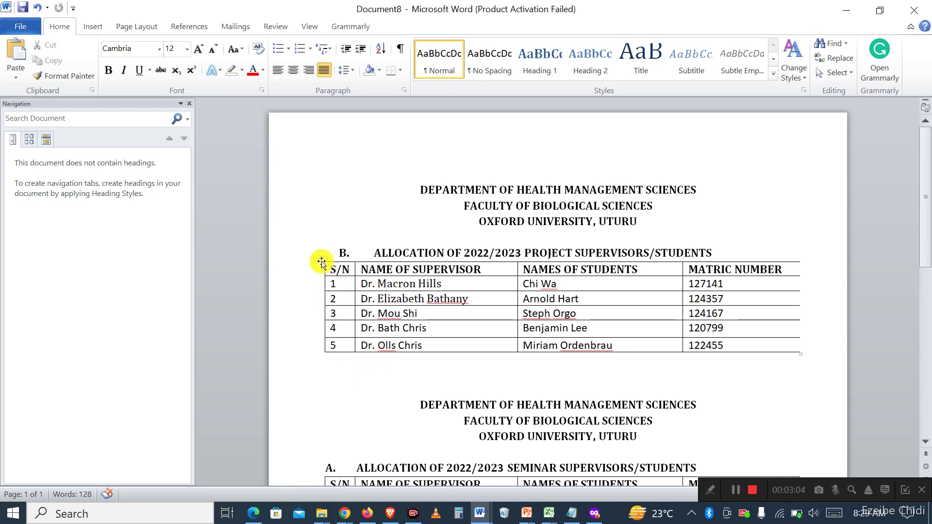
Open Borders and Shading for the whole project supervisors table
click(321, 262)
right_click(321, 264)
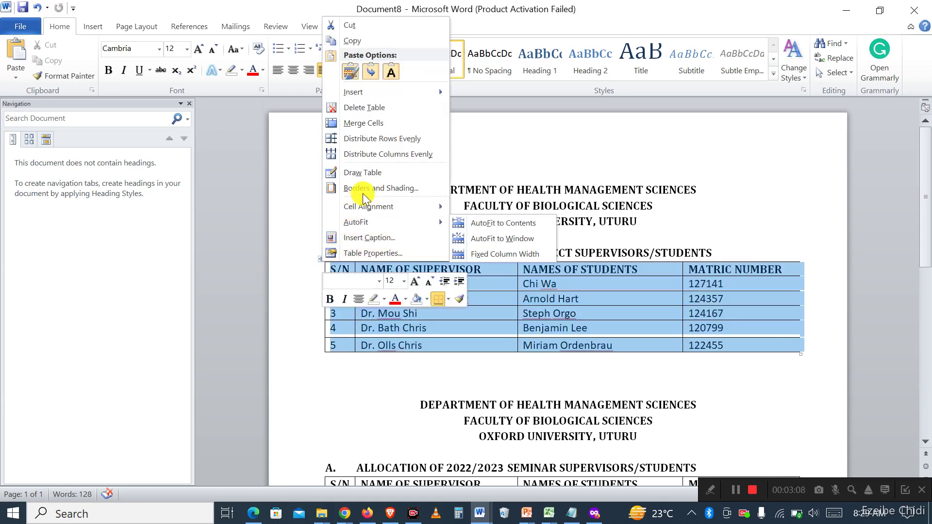
click(403, 189)
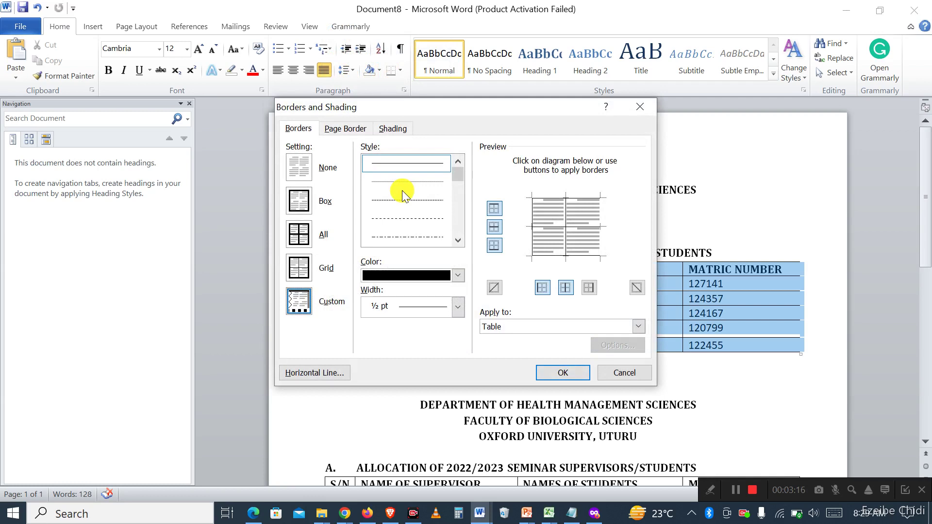
Outline parts of the Borders and Shading dialog in red, then clear the outlines
click(710, 491)
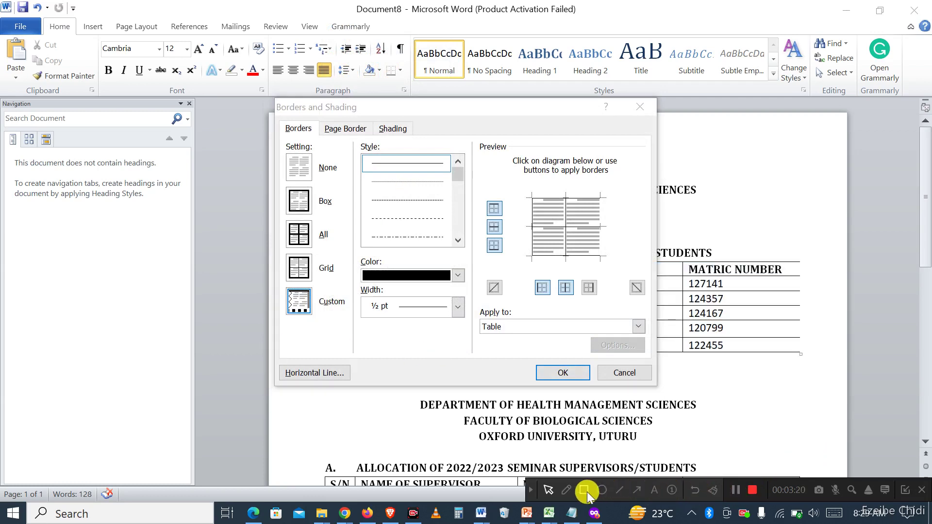
drag(528, 242, 628, 276)
drag(522, 189, 614, 205)
drag(525, 222, 622, 233)
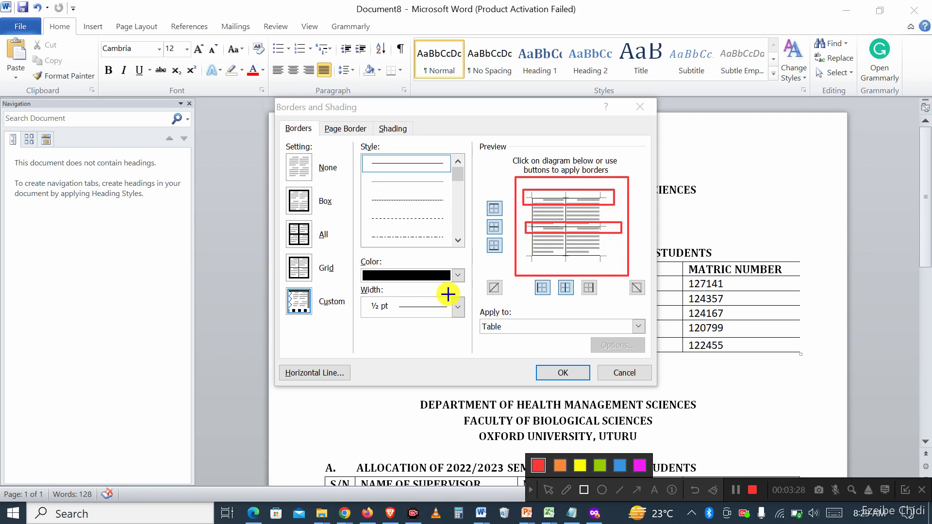
click(693, 489)
click(692, 489)
click(692, 490)
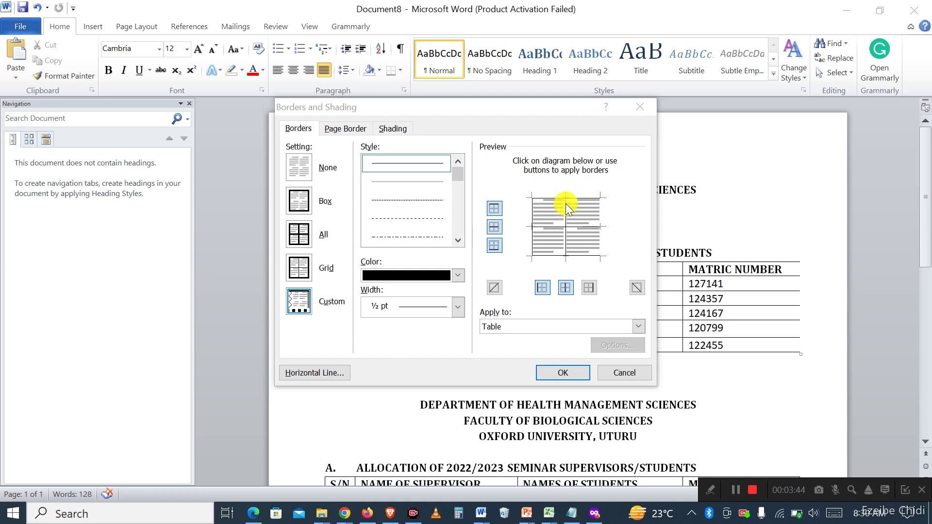
Mark up the dialog's border preview with annotations, then clear and close the annotation tools
click(708, 494)
click(637, 489)
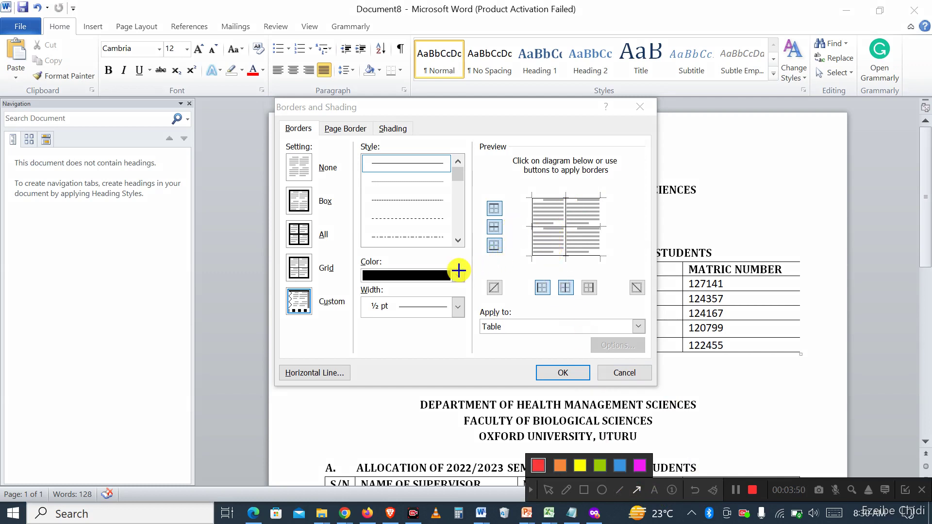
drag(456, 270, 564, 212)
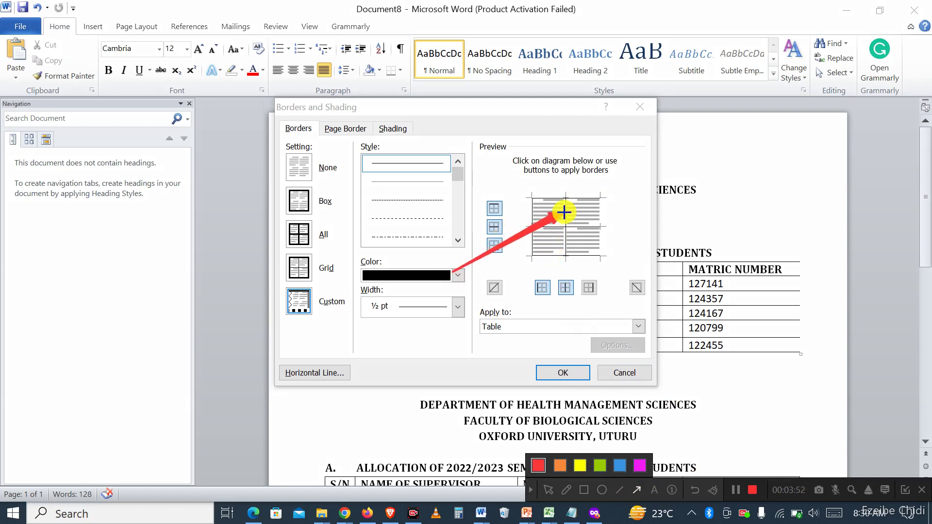
drag(490, 316, 559, 221)
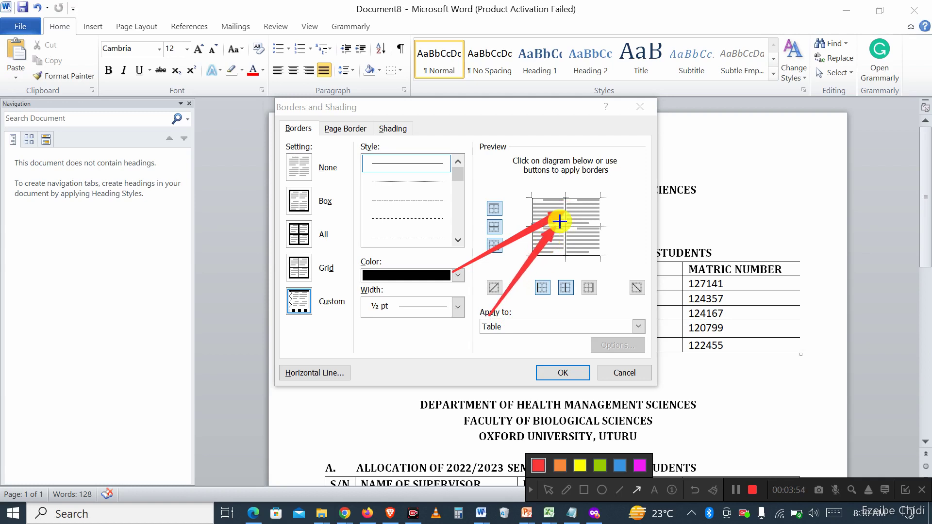
drag(631, 207, 599, 224)
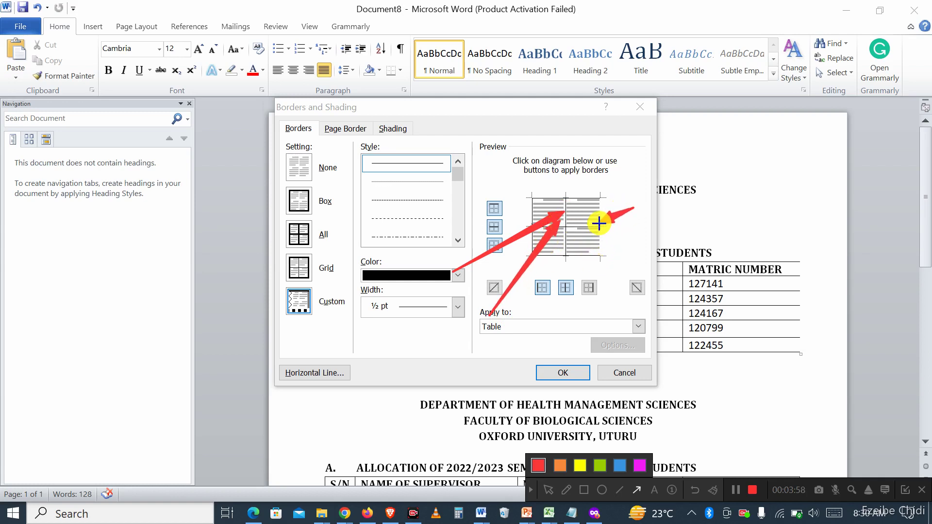
drag(612, 287, 580, 253)
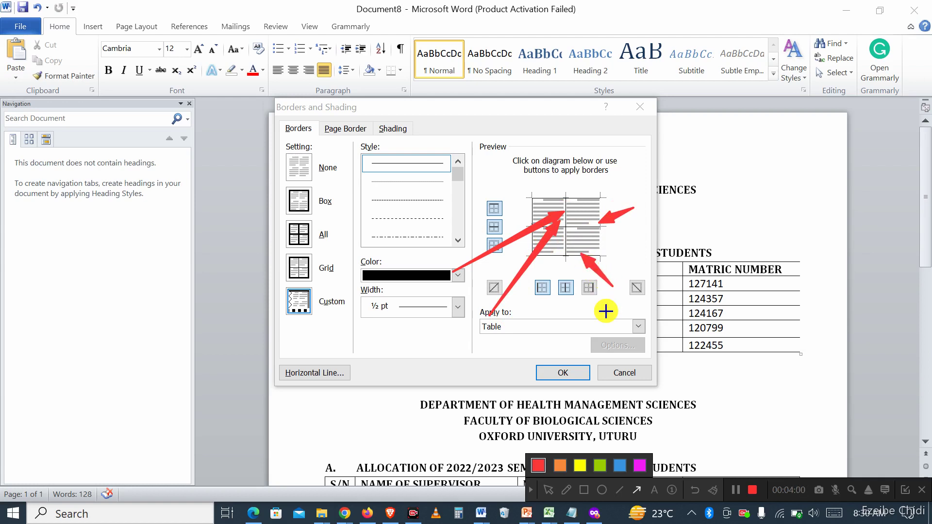
click(695, 490)
click(695, 490)
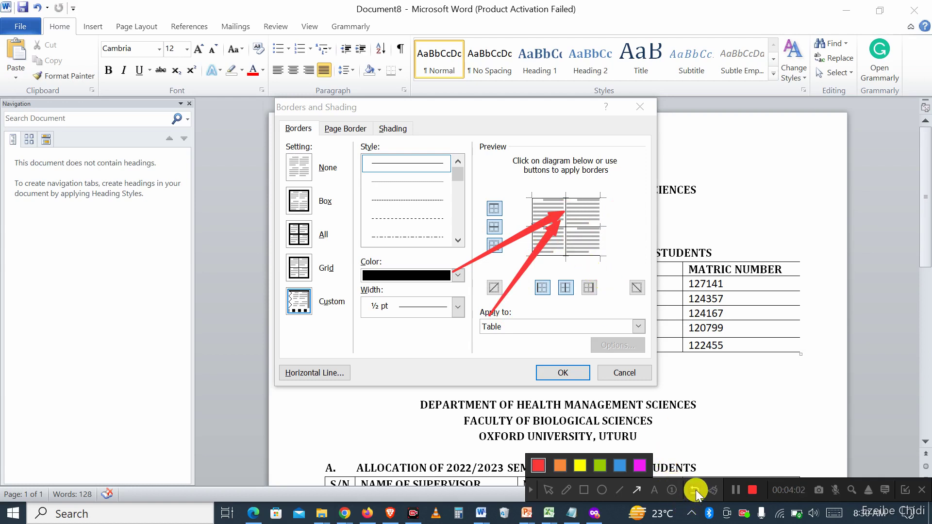
click(695, 490)
click(695, 490)
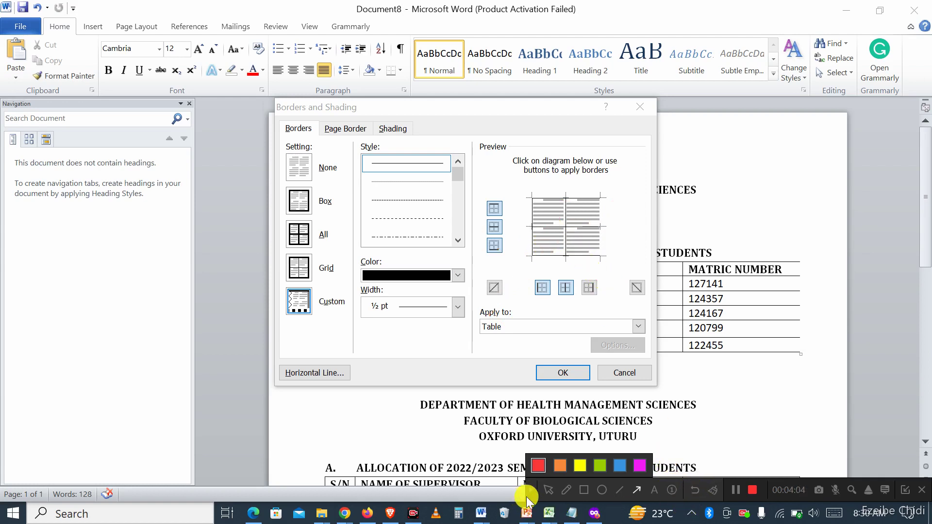
click(528, 490)
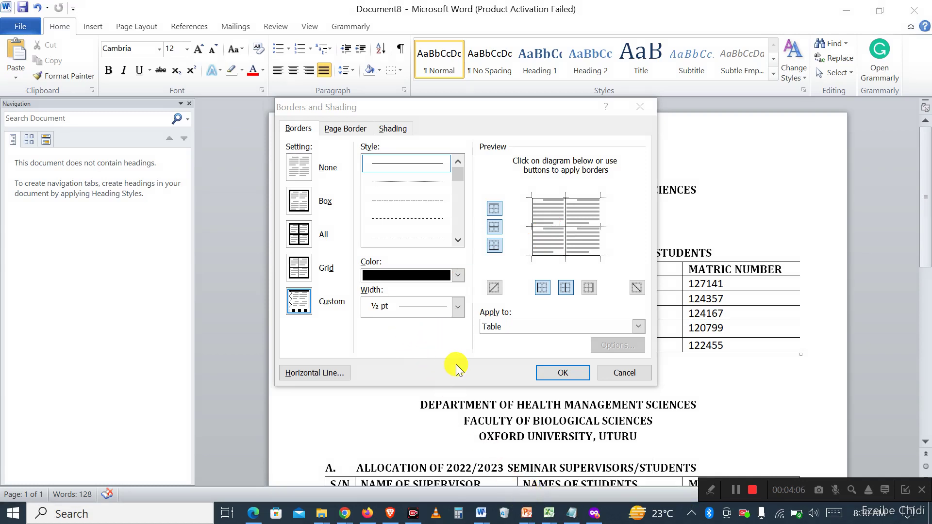
Remove the left, bottom, inside vertical and inside horizontal borders in the preview
click(541, 226)
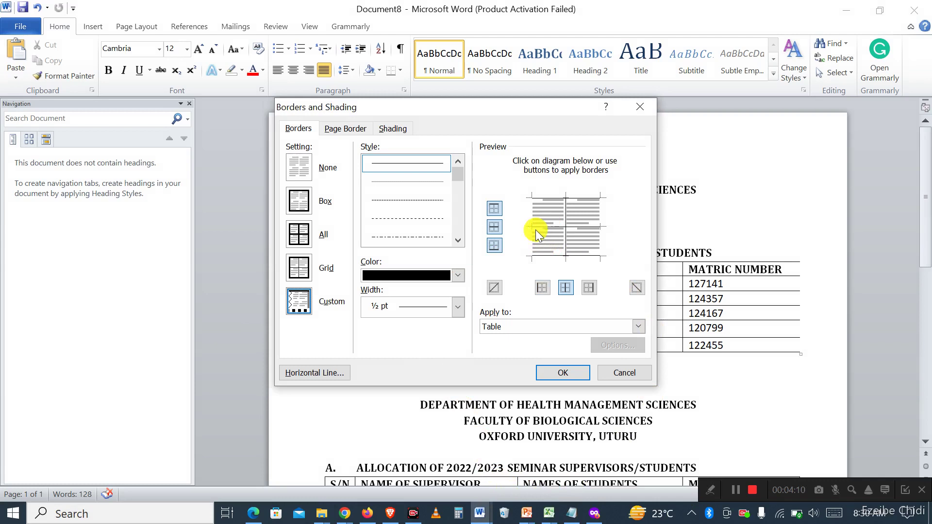
click(581, 227)
click(581, 256)
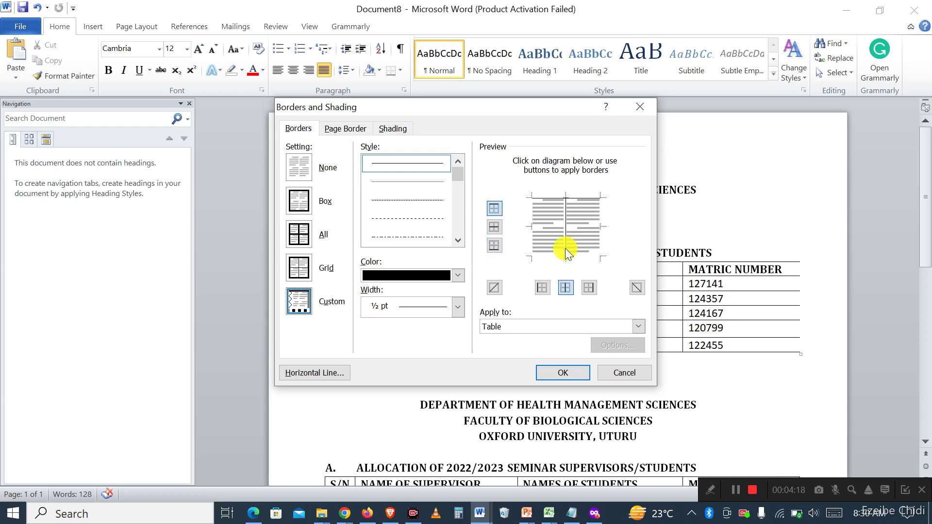
click(564, 227)
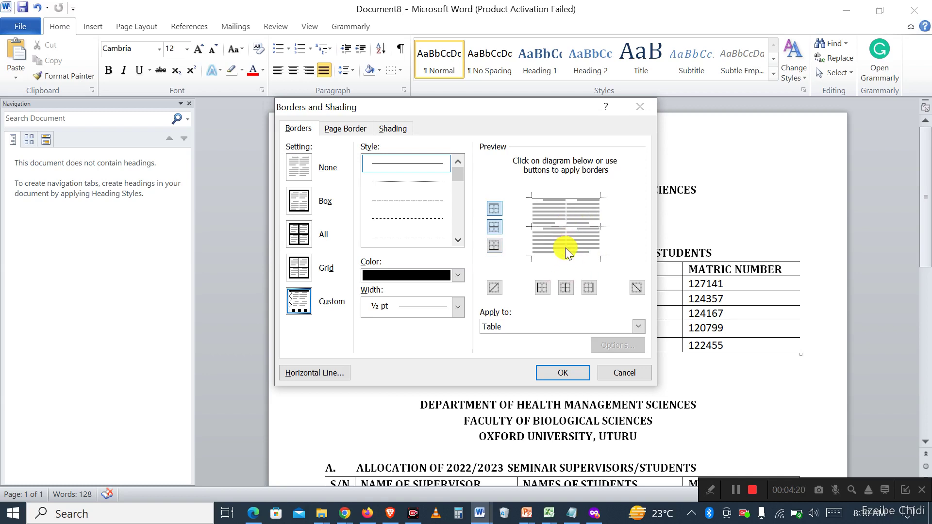
click(569, 228)
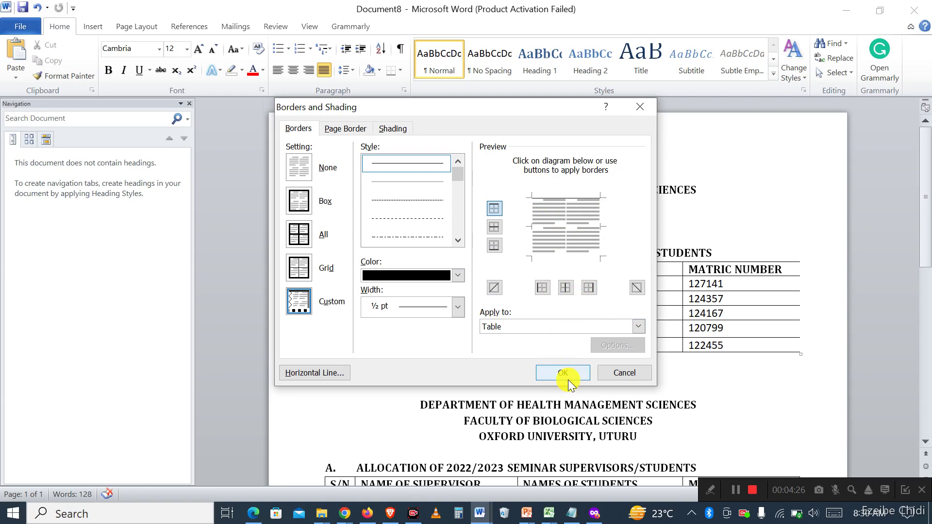
Apply the border changes to the whole table and confirm with OK
click(639, 328)
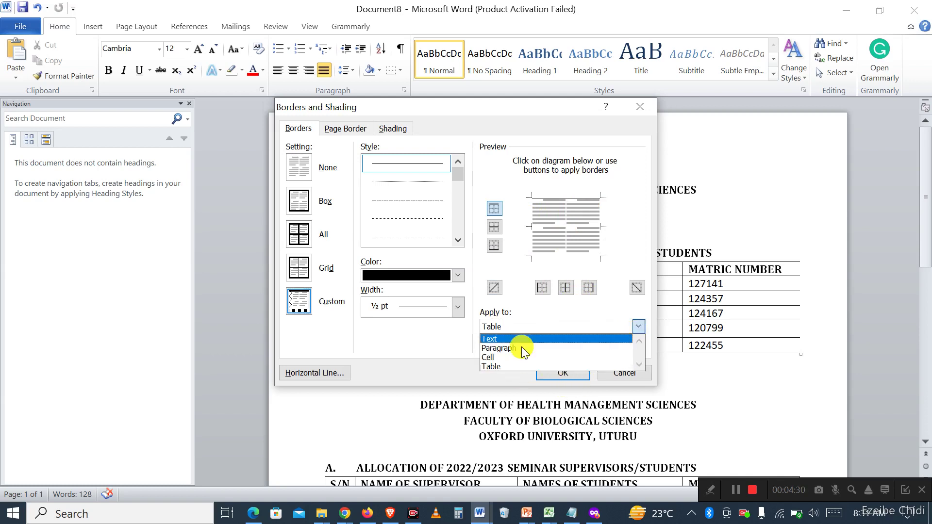
click(504, 367)
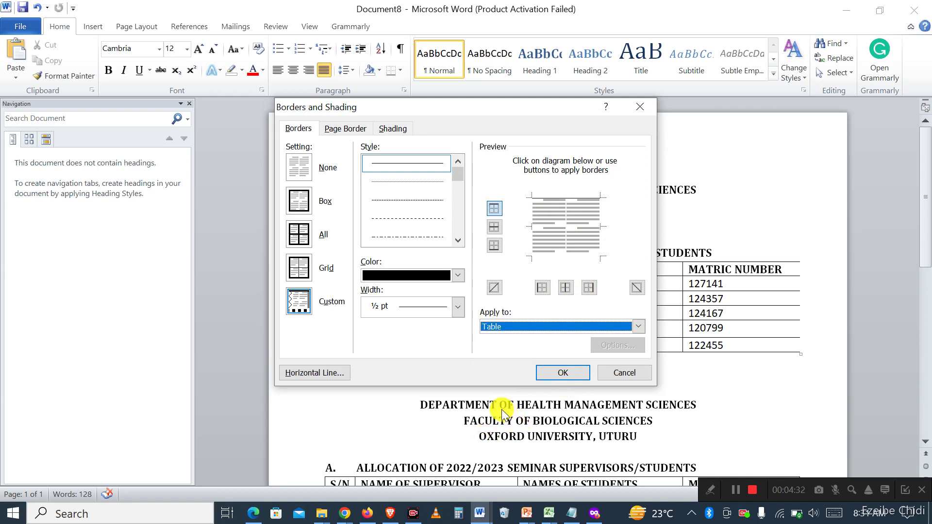
click(565, 373)
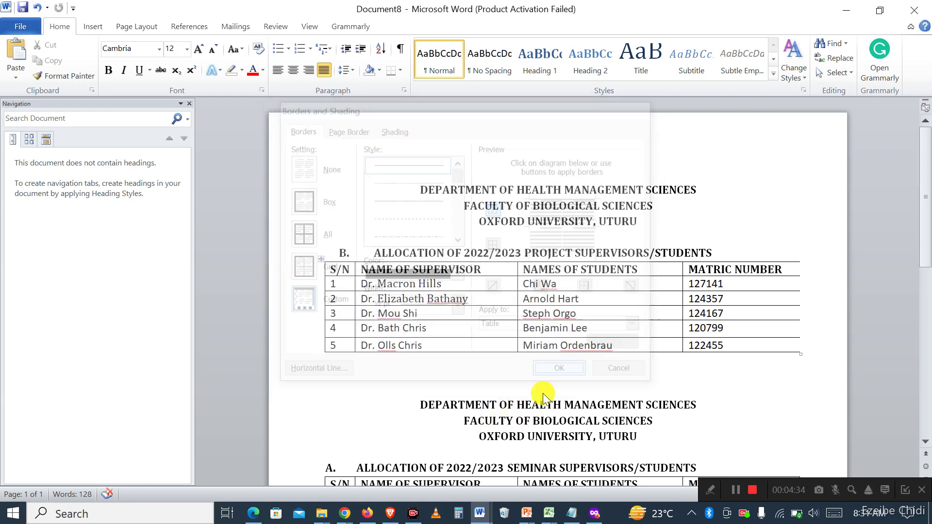
click(534, 375)
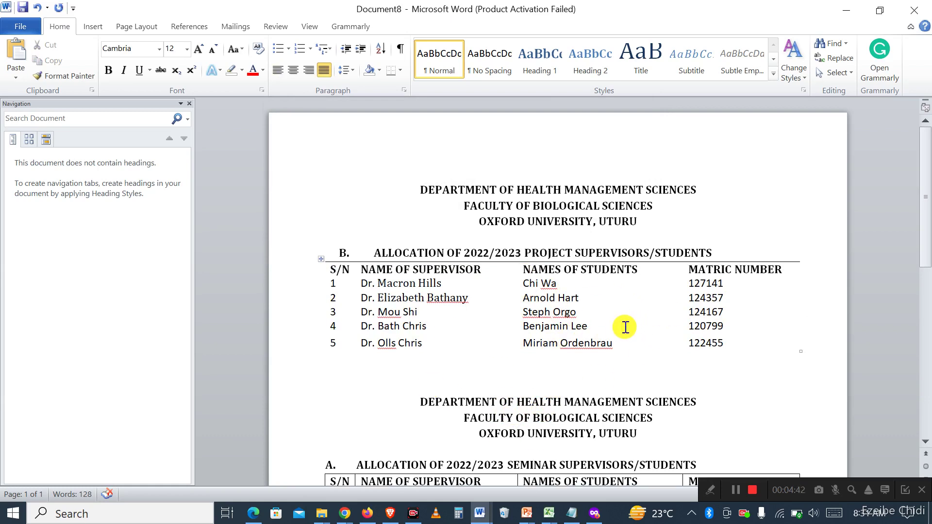
click(712, 490)
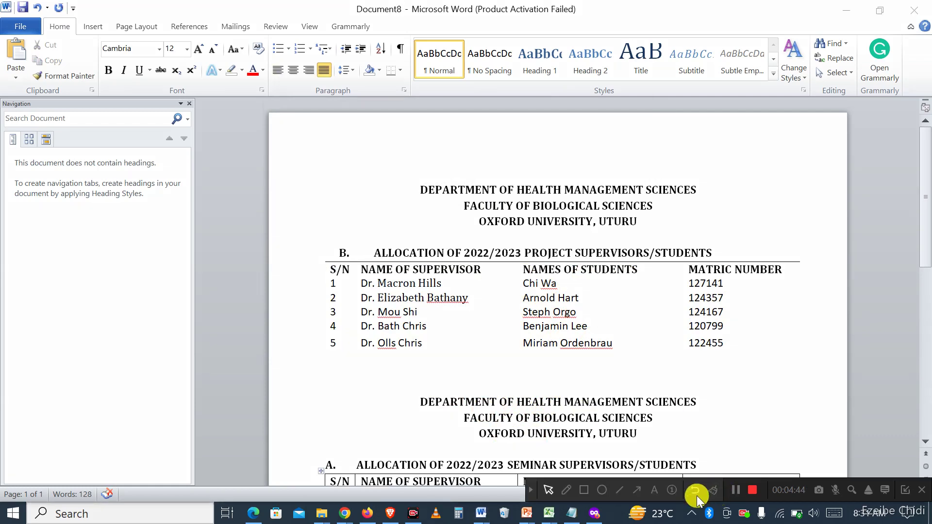
click(636, 491)
drag(491, 241, 492, 379)
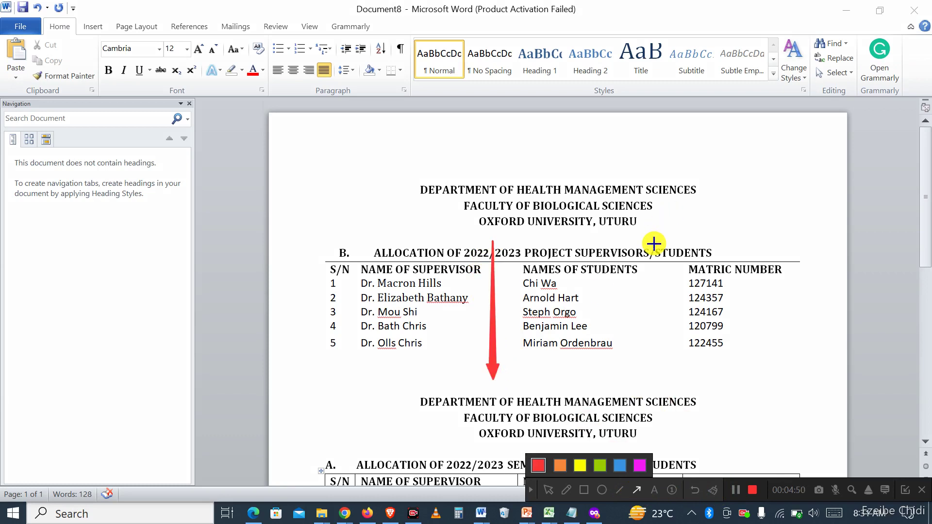
mouse_move(654, 244)
mouse_down()
mouse_move(665, 335)
mouse_move(654, 372)
mouse_up()
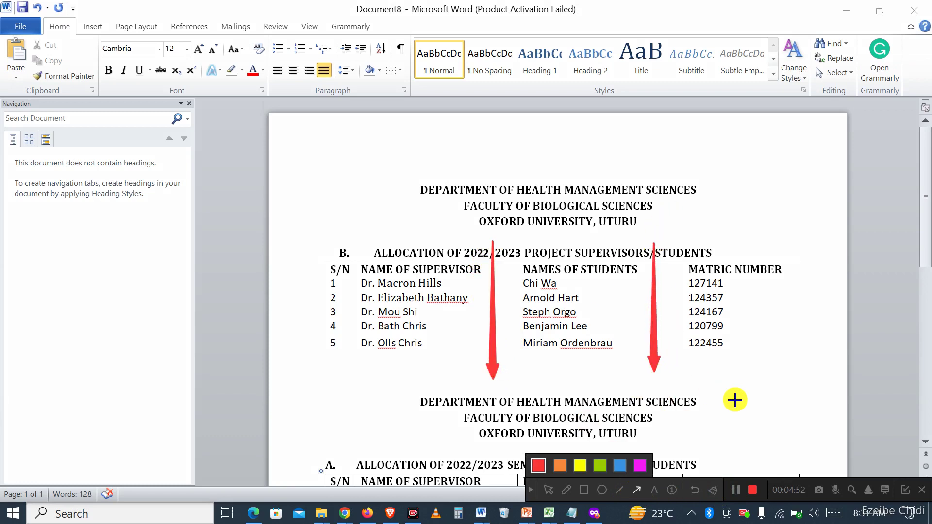
click(694, 489)
click(694, 488)
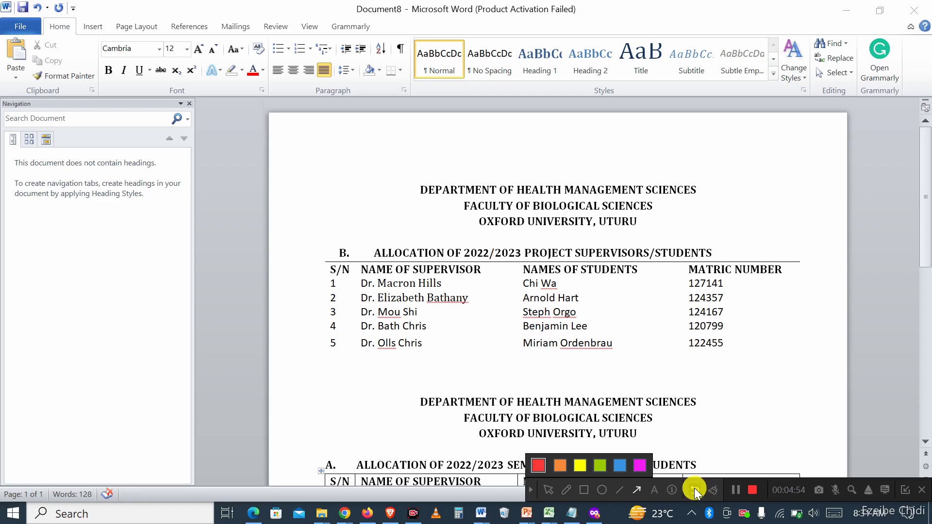
click(529, 489)
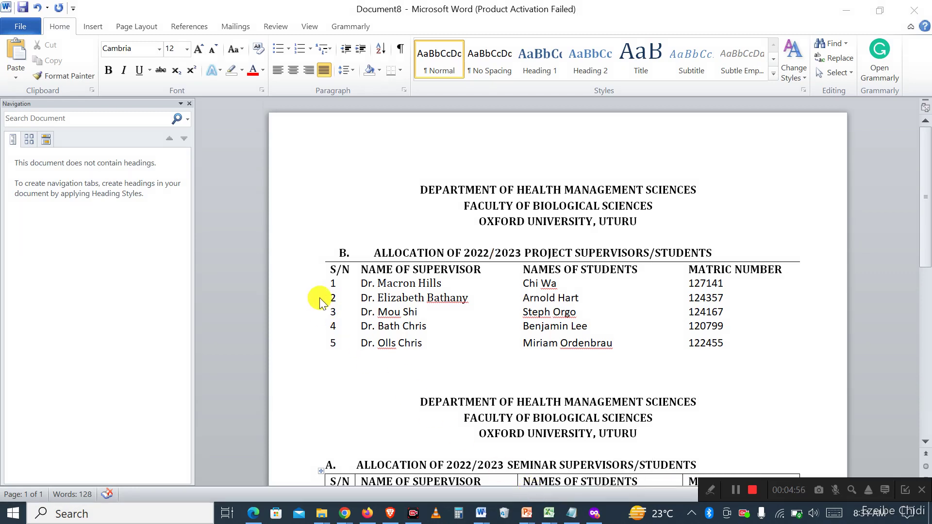
click(325, 269)
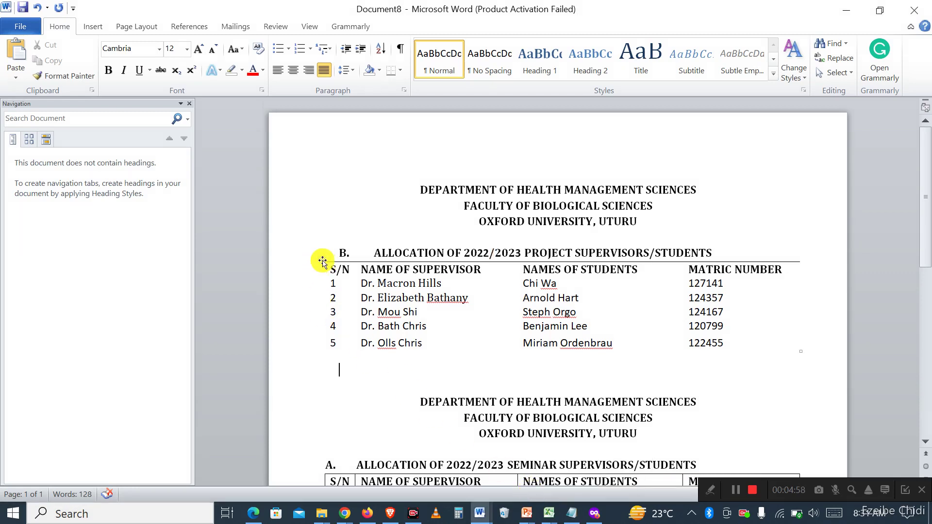
Reopen Borders and Shading for the project table and add inside vertical column lines
right_click(323, 261)
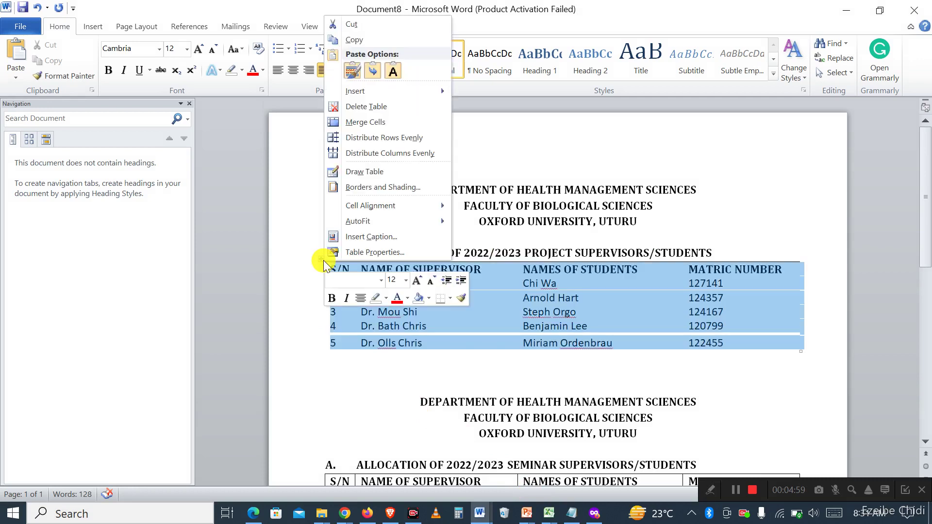
click(380, 188)
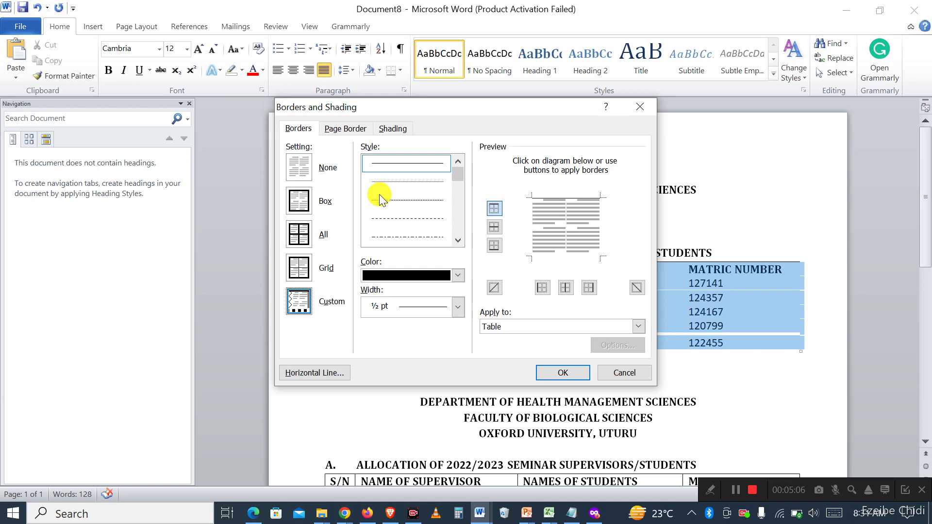
click(568, 220)
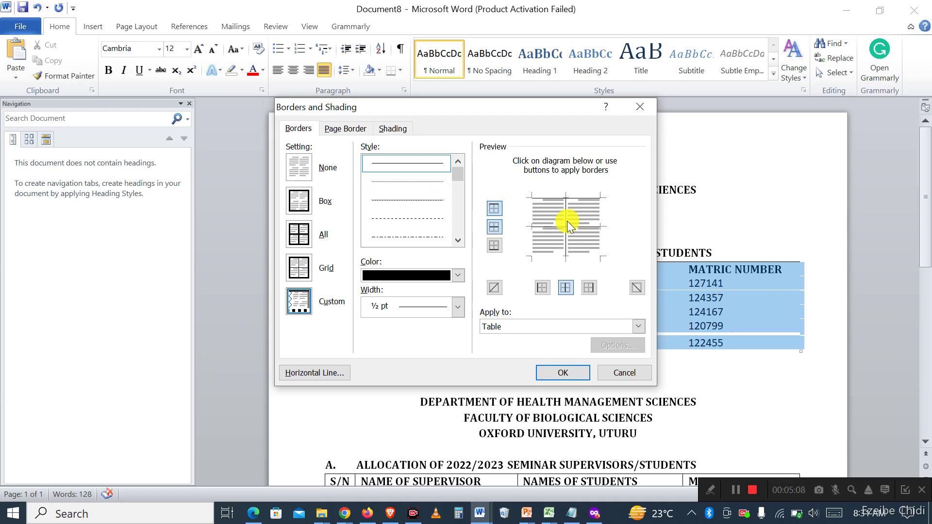
click(546, 227)
click(602, 223)
Remove the left, right and inside horizontal borders, then apply and deselect the table
click(599, 217)
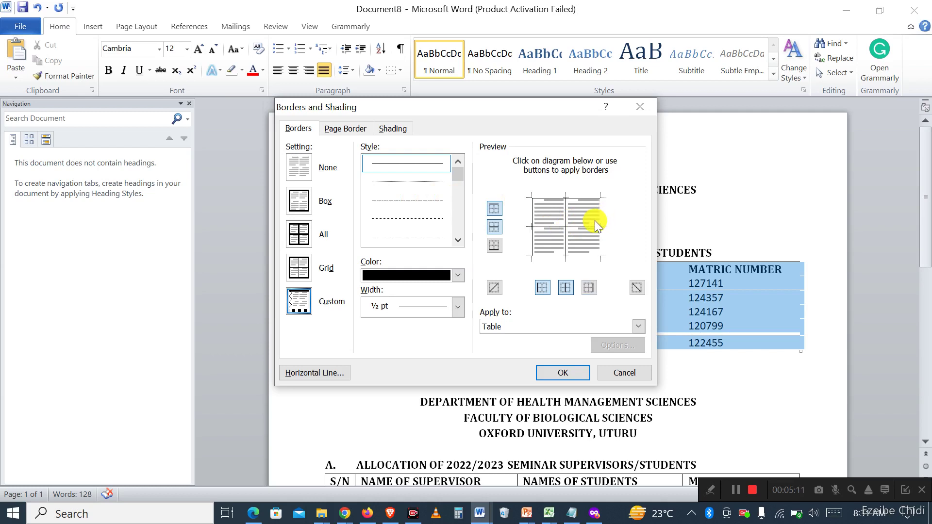
click(533, 229)
click(587, 225)
click(601, 220)
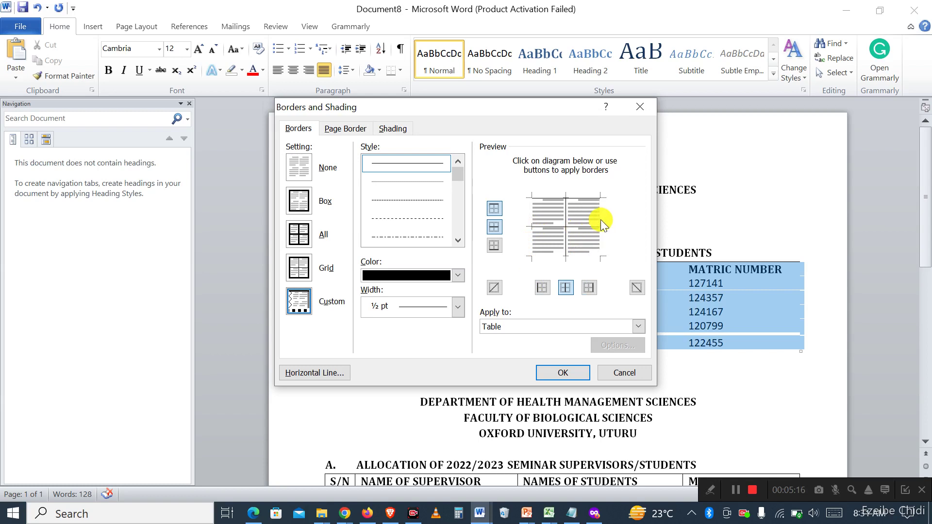
click(551, 226)
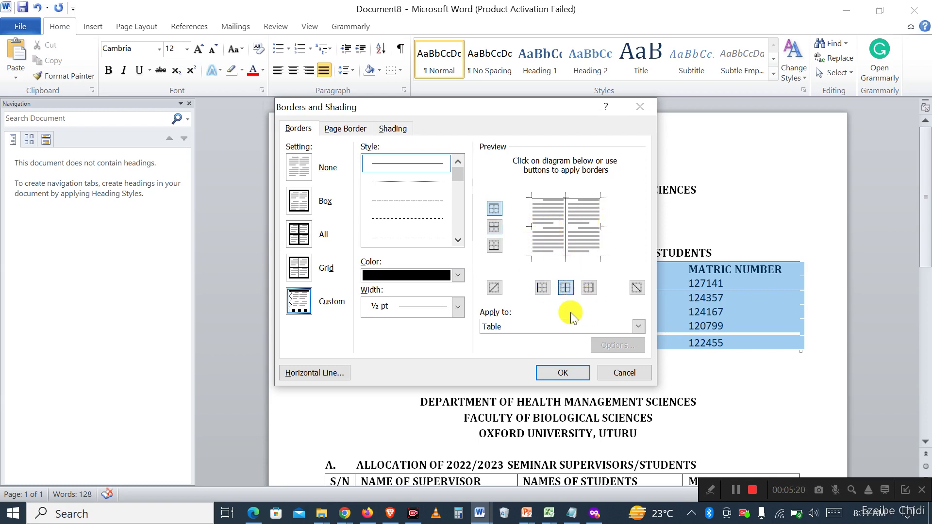
click(561, 371)
click(689, 377)
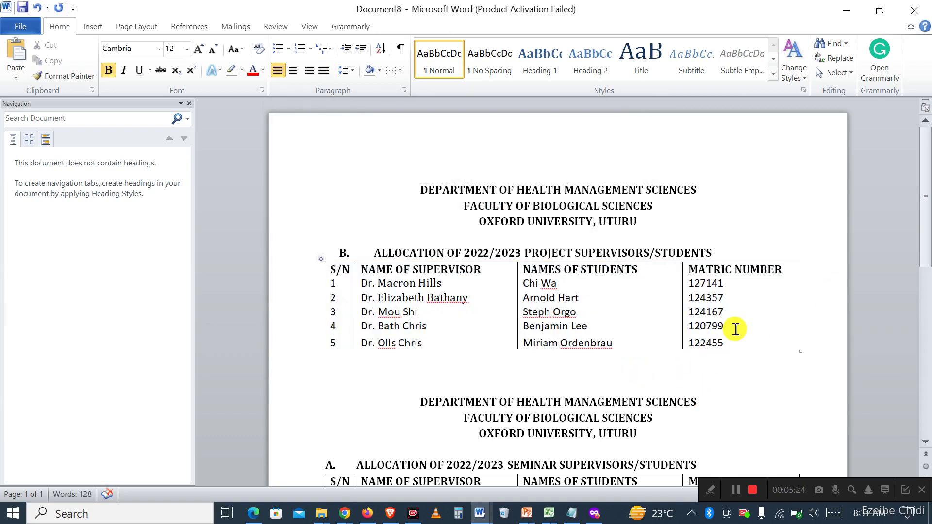
Scroll down to the seminar table, select it and open Borders and Shading
scroll(600, 332, down, 3)
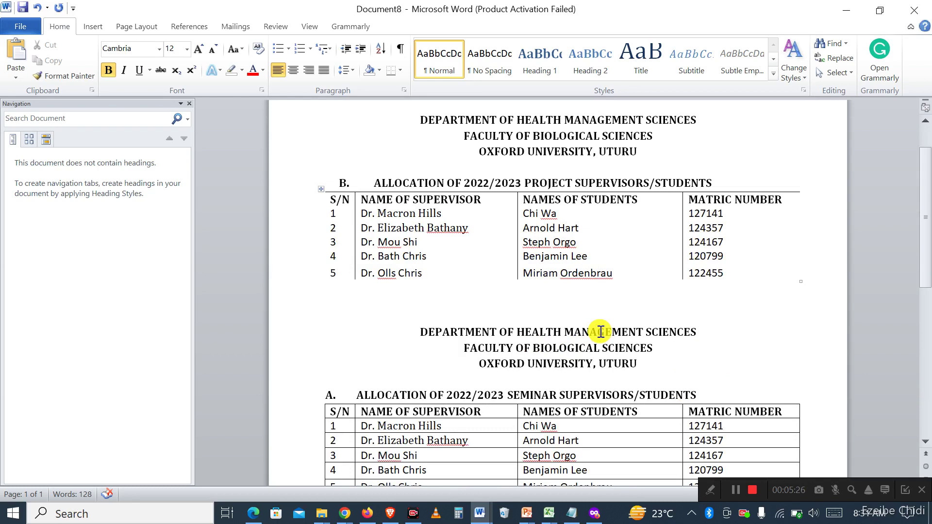
scroll(616, 297, down, 3)
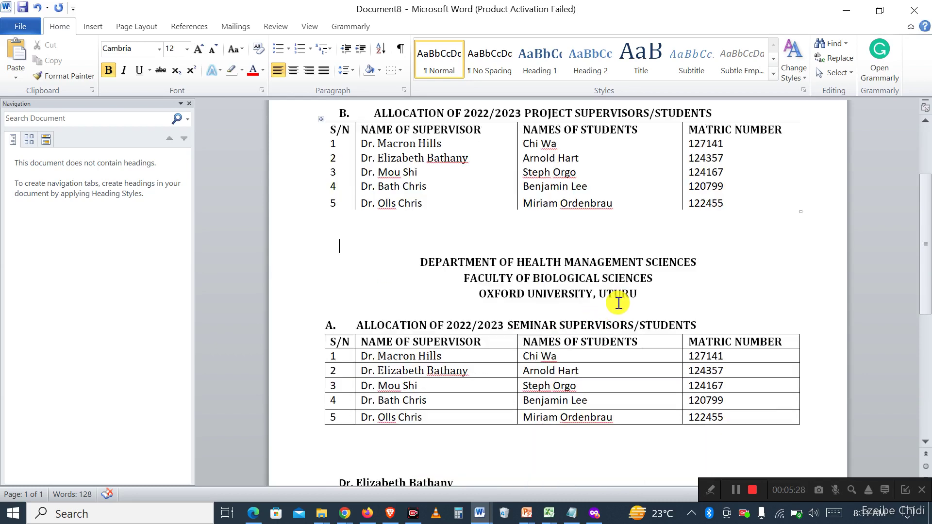
scroll(587, 323, down, 3)
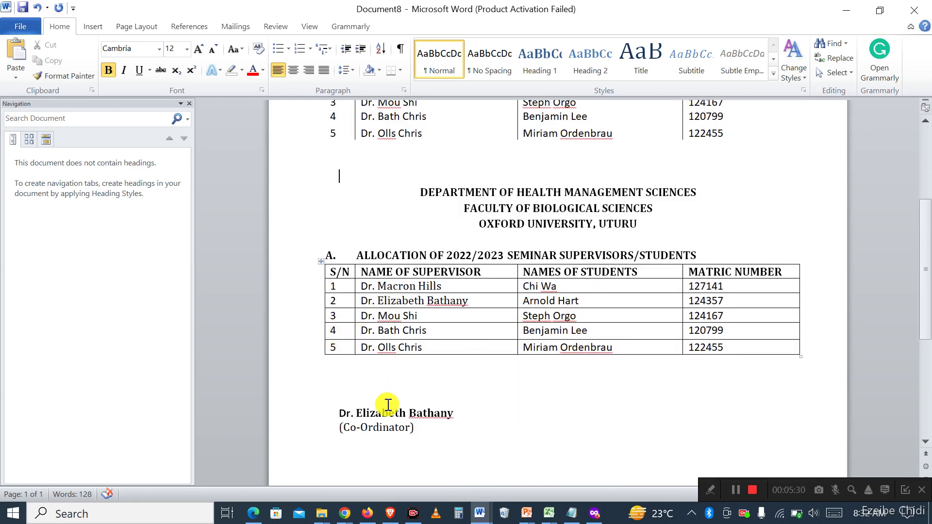
click(321, 262)
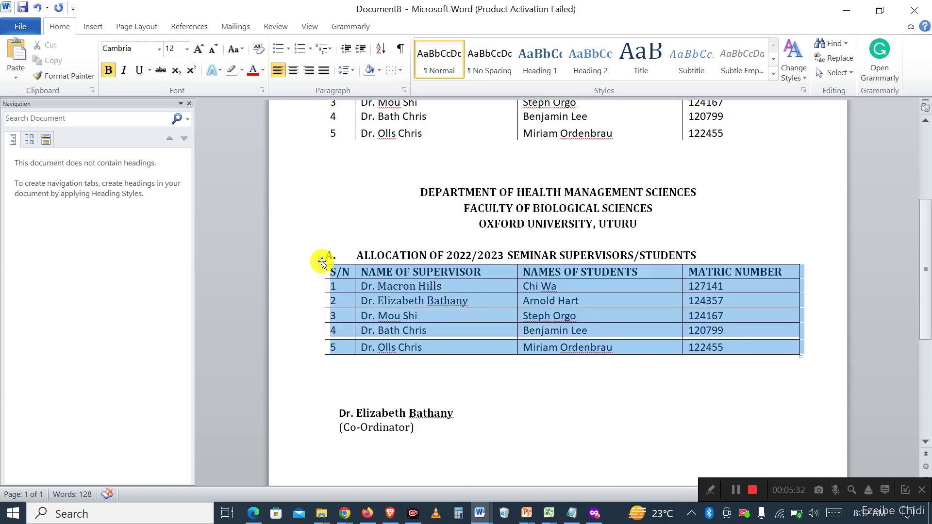
right_click(322, 261)
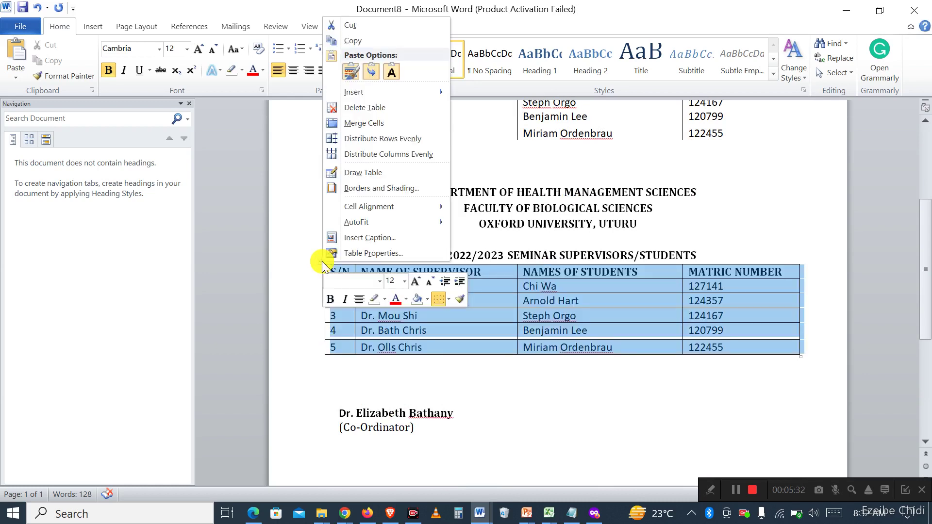
click(371, 187)
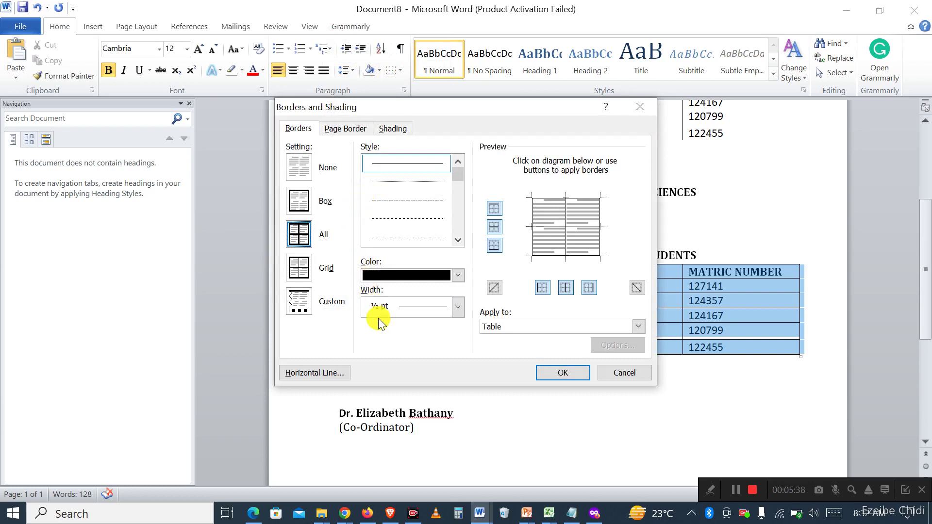
Choose Setting: None and confirm, leaving the seminar table borderless
click(301, 168)
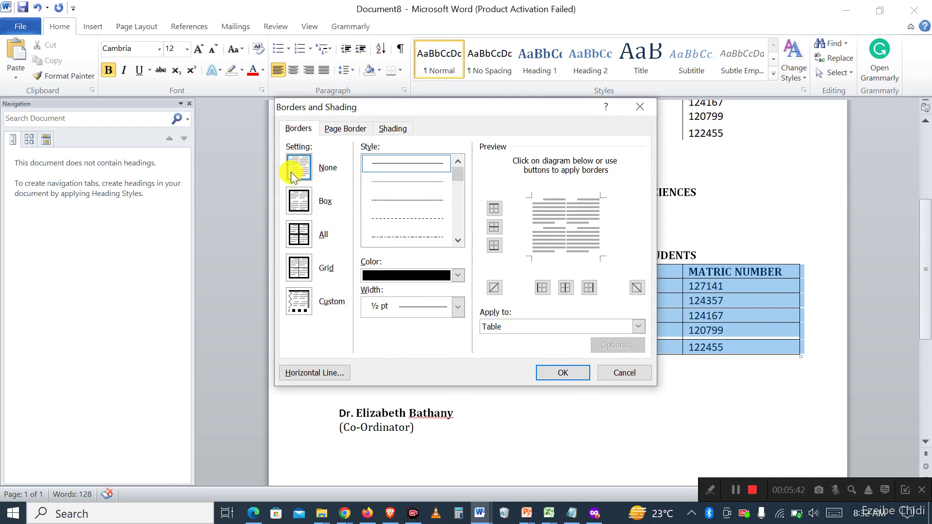
click(331, 268)
click(559, 372)
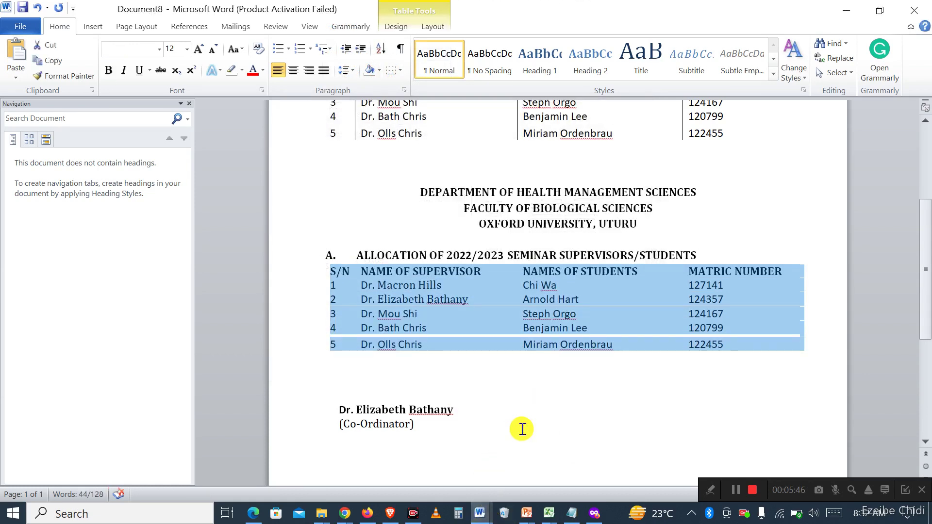
click(587, 365)
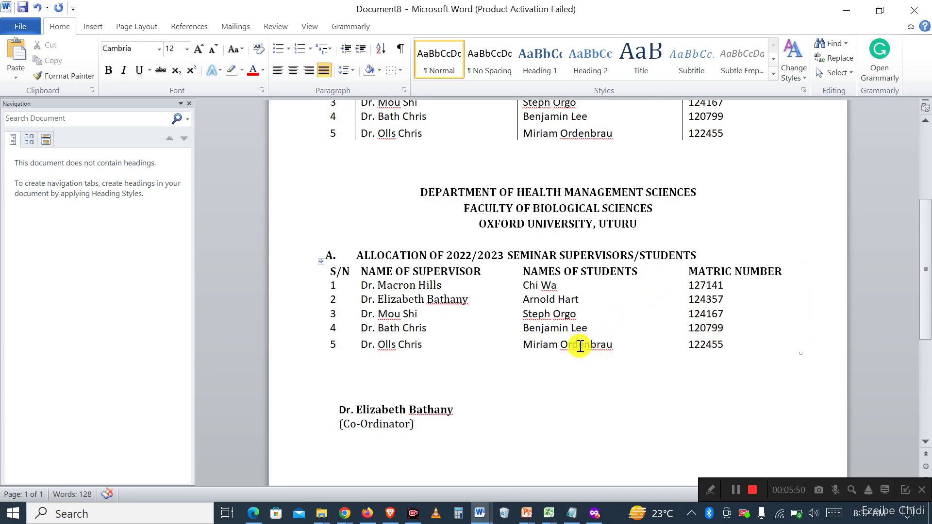
scroll(585, 345, up, 2)
scroll(582, 342, up, 4)
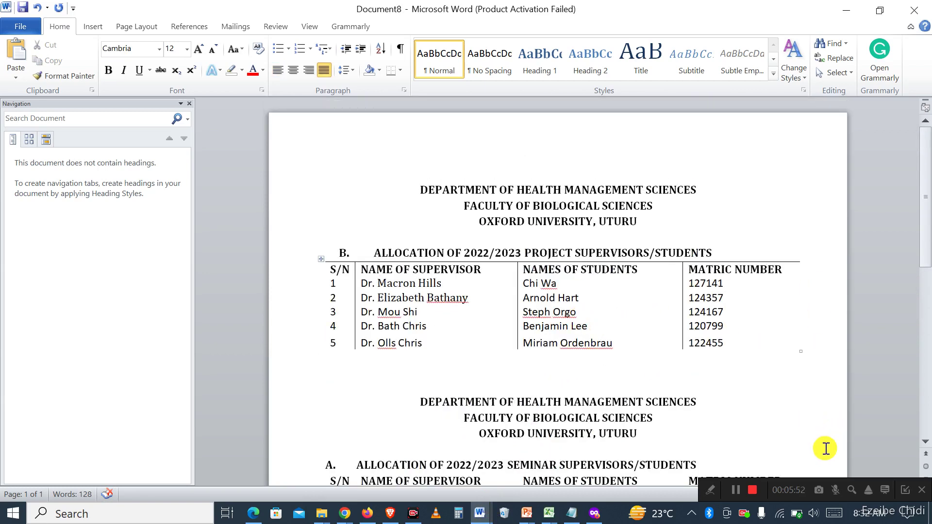
click(712, 492)
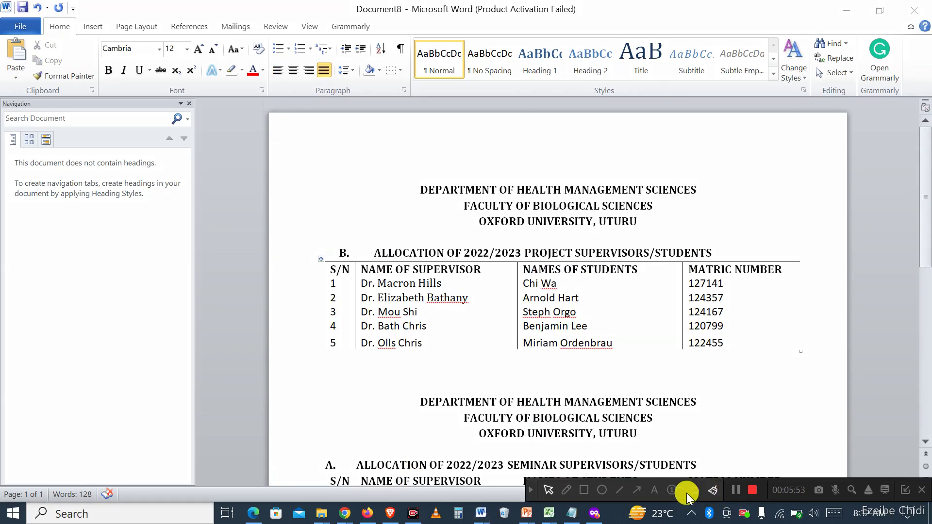
click(586, 488)
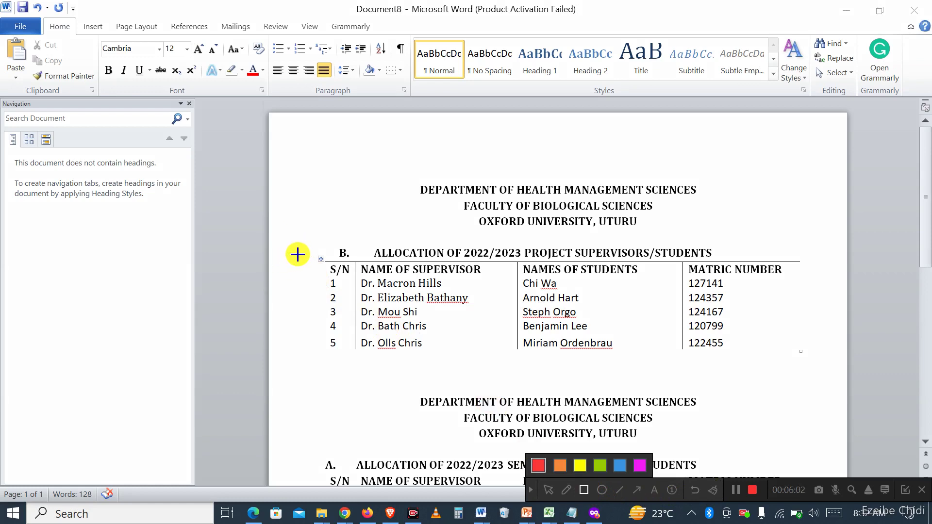
mouse_move(303, 255)
mouse_down()
mouse_move(388, 324)
mouse_move(526, 356)
mouse_move(832, 383)
mouse_move(795, 367)
mouse_move(811, 367)
mouse_up()
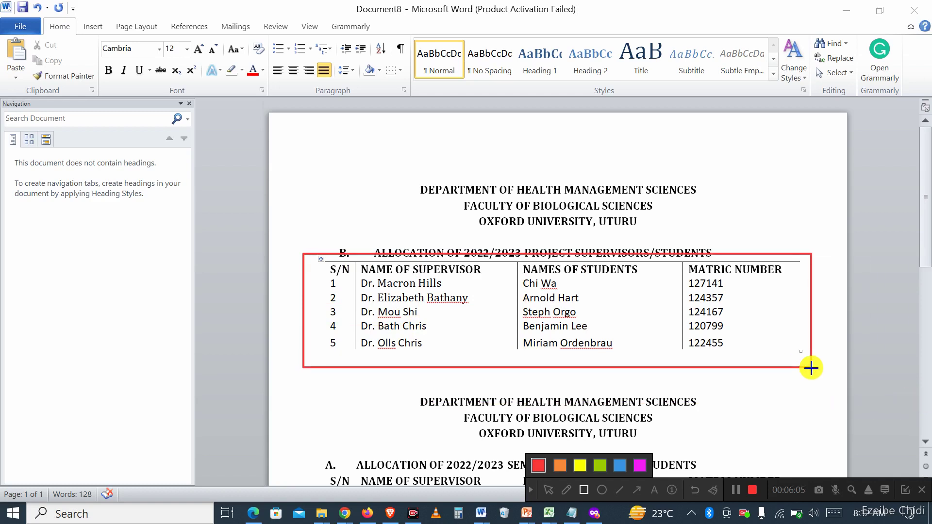
click(695, 486)
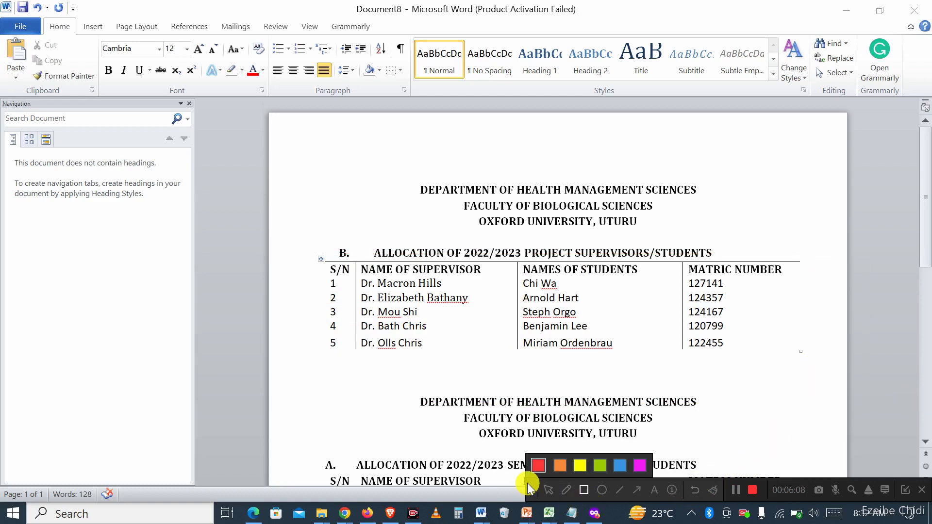
scroll(545, 376, down, 5)
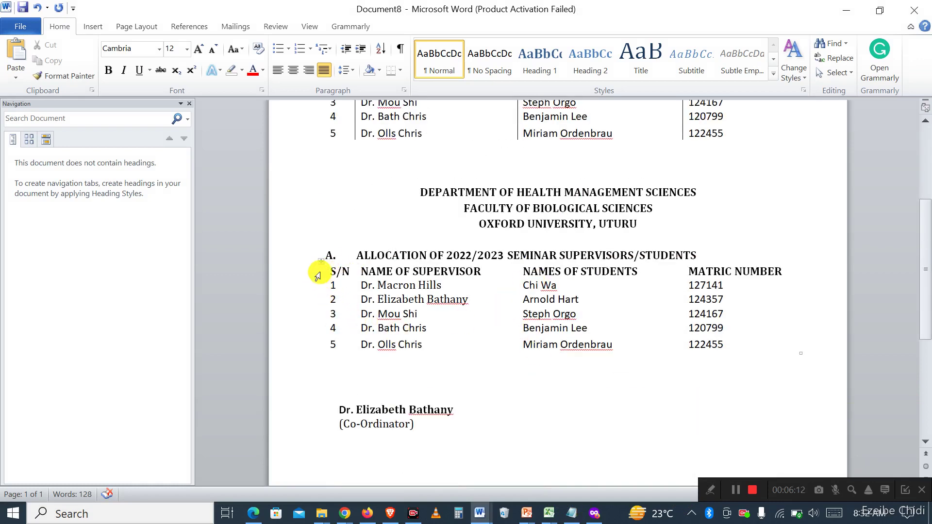
Add a top rule and inside vertical lines to the seminar table in Borders and Shading
click(324, 264)
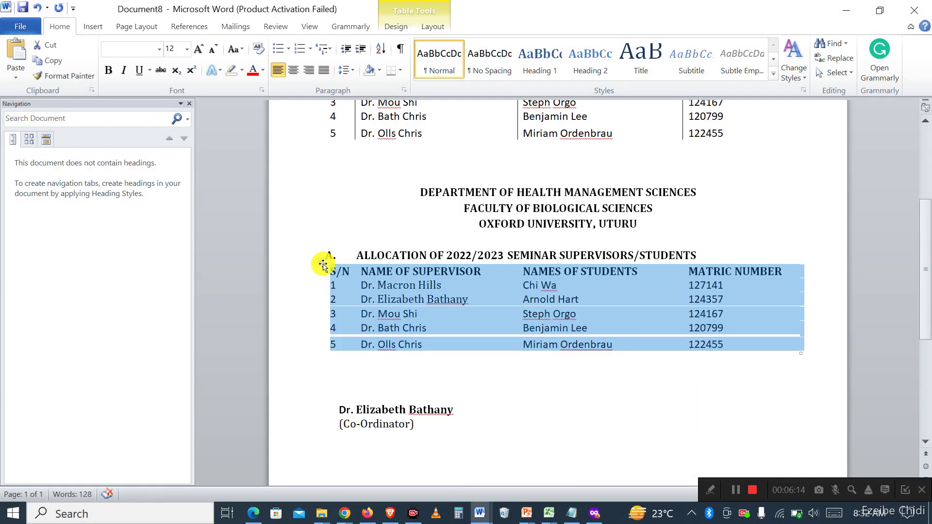
right_click(322, 264)
click(393, 189)
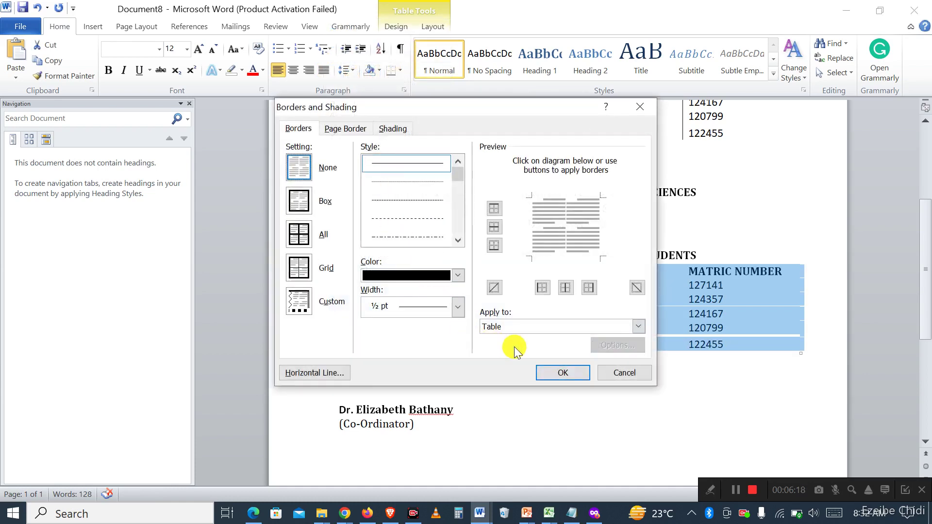
click(567, 199)
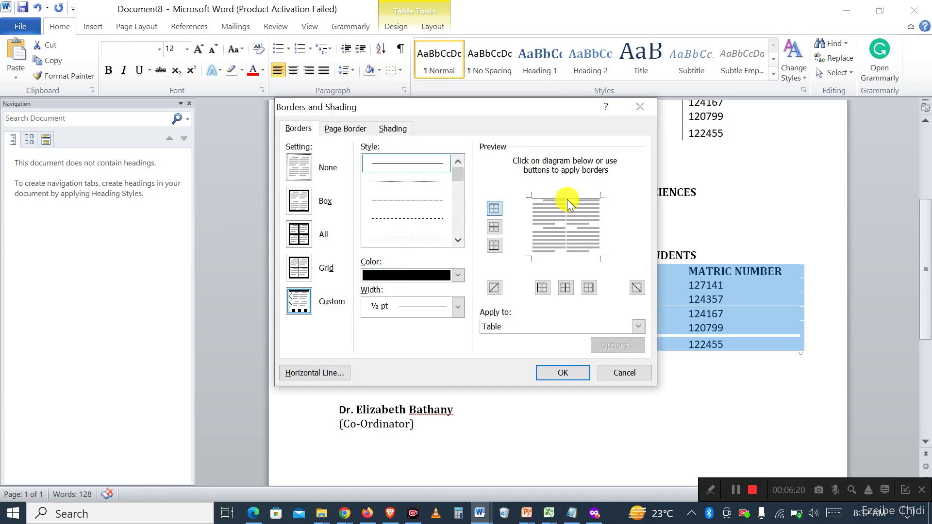
click(566, 214)
click(563, 374)
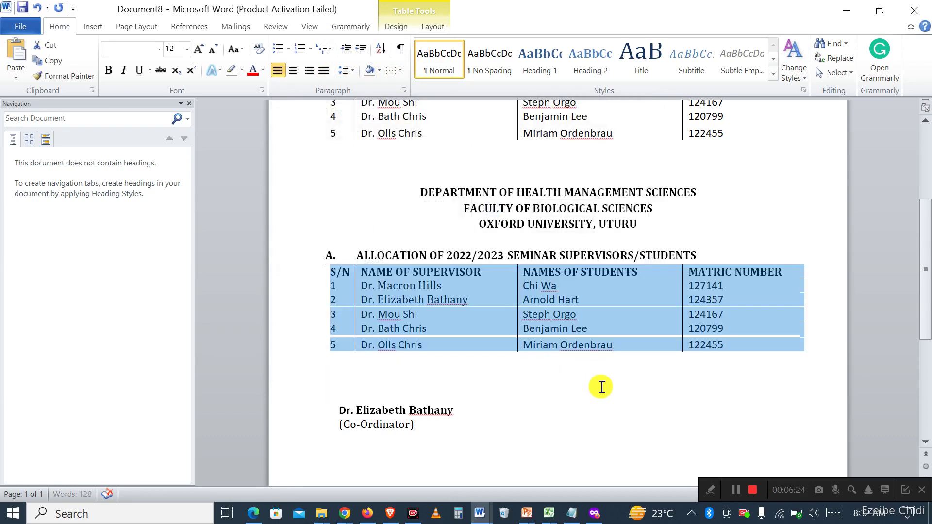
click(599, 387)
scroll(747, 345, up, 2)
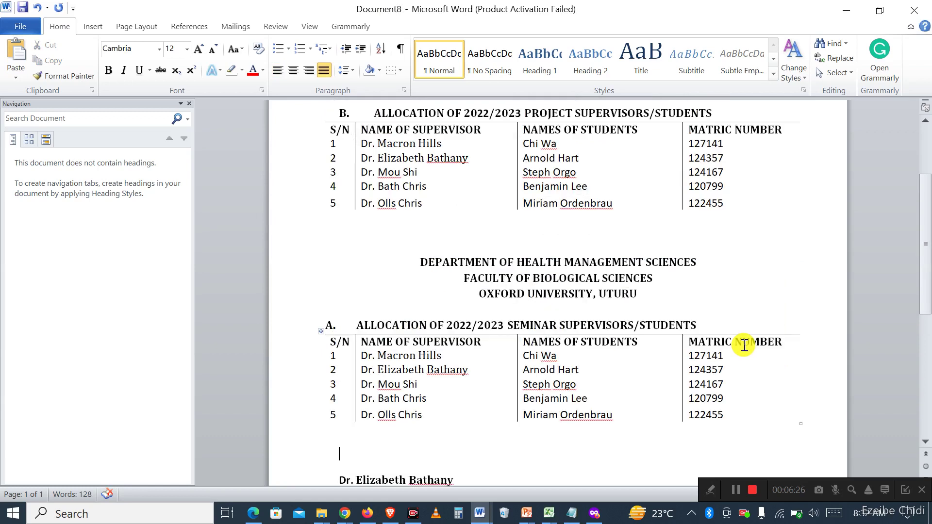
scroll(744, 345, down, 2)
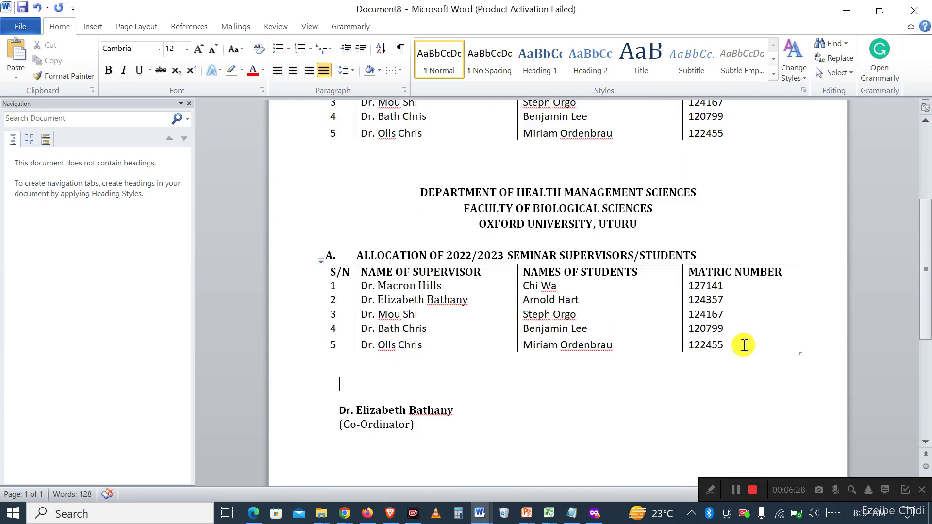